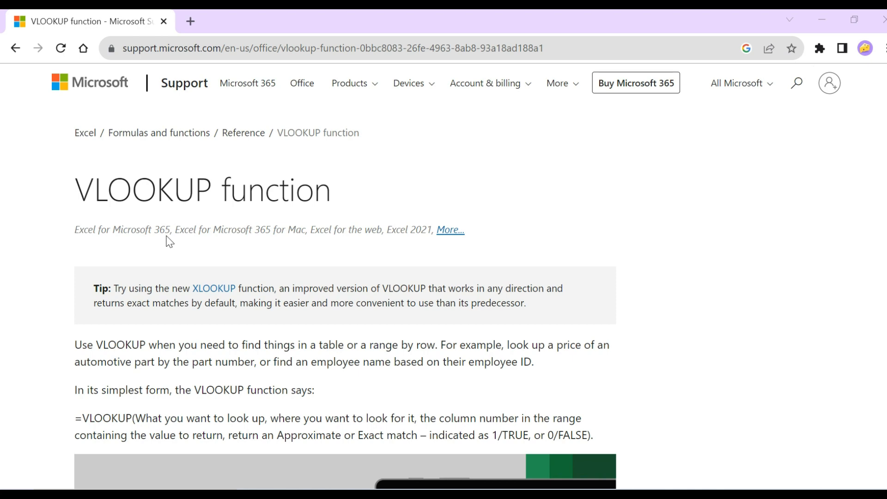
Look through the Microsoft Support article on the VLOOKUP function, including its syntax description and tips
scroll(256, 394, "down", 12)
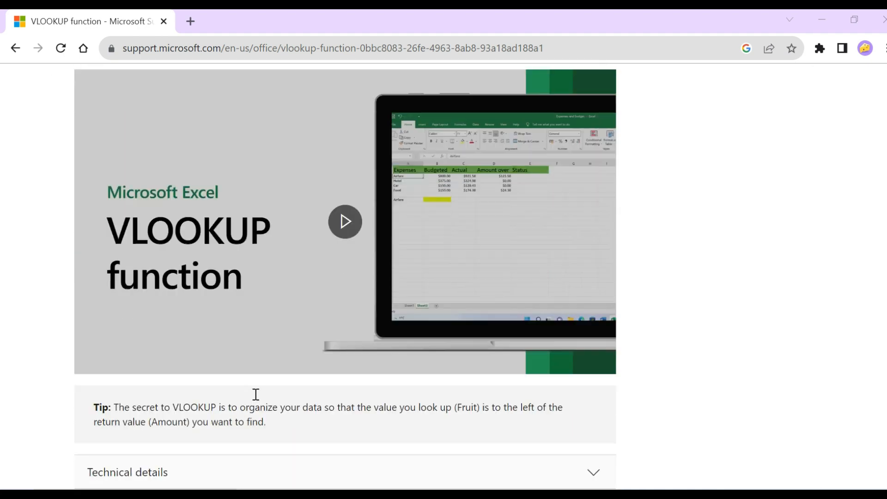
scroll(255, 394, "up", 12)
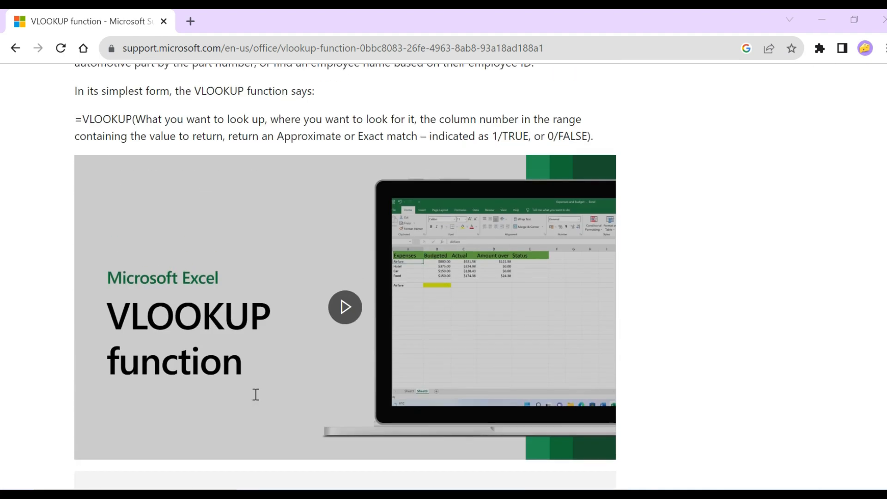
scroll(255, 394, "down", 18)
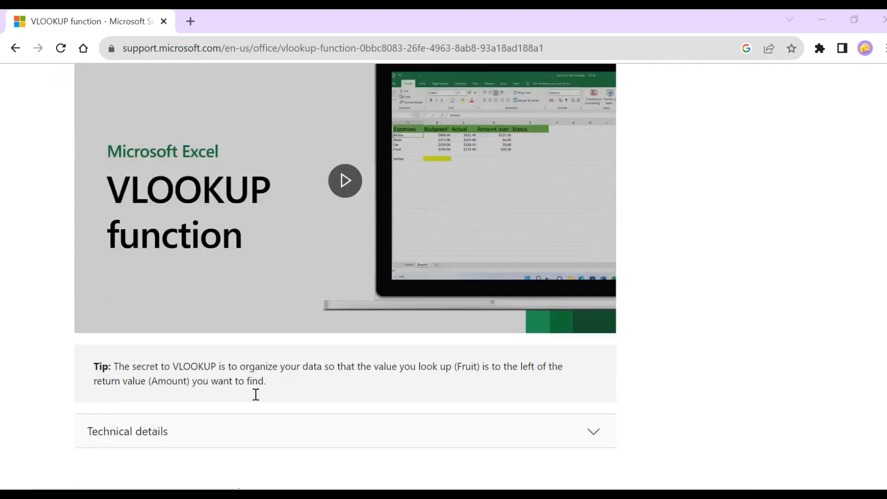
scroll(256, 394, "up", 18)
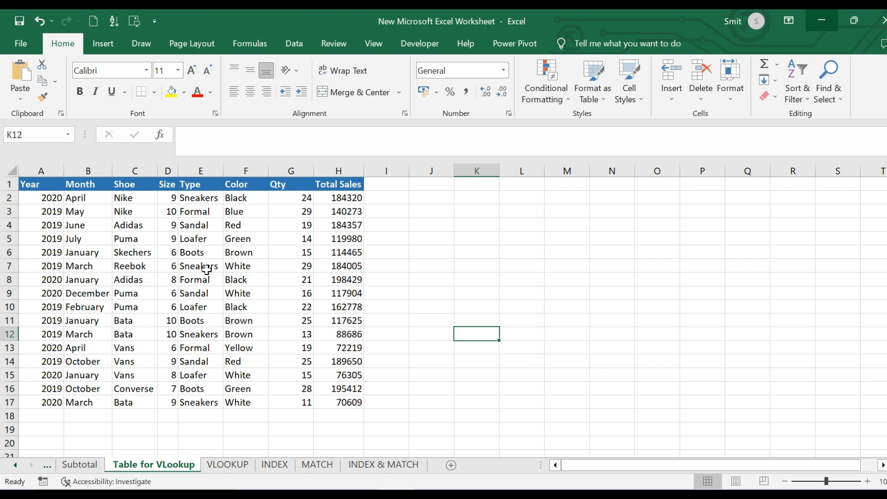
Switch to Excel and review the shoe sales source table, then view the lookup layout on the VLOOKUP sheet
scroll(206, 269, "up", 2)
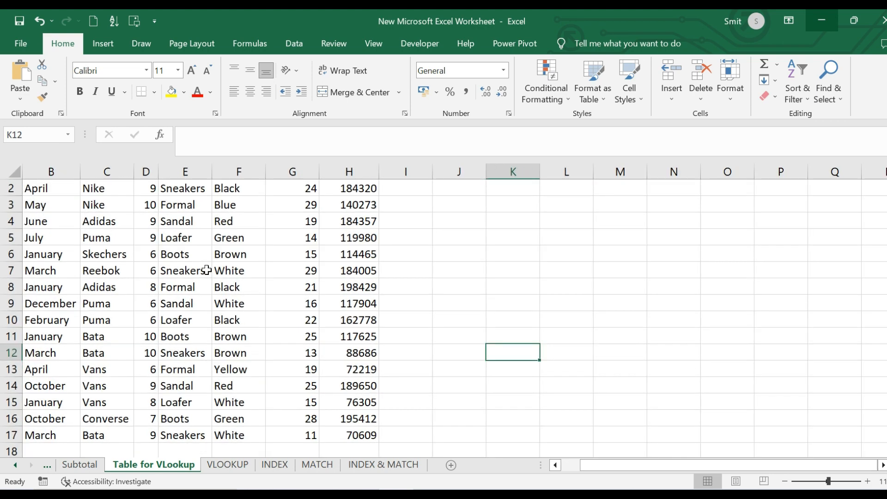
scroll(207, 270, "up", 1)
scroll(207, 270, "left", 1)
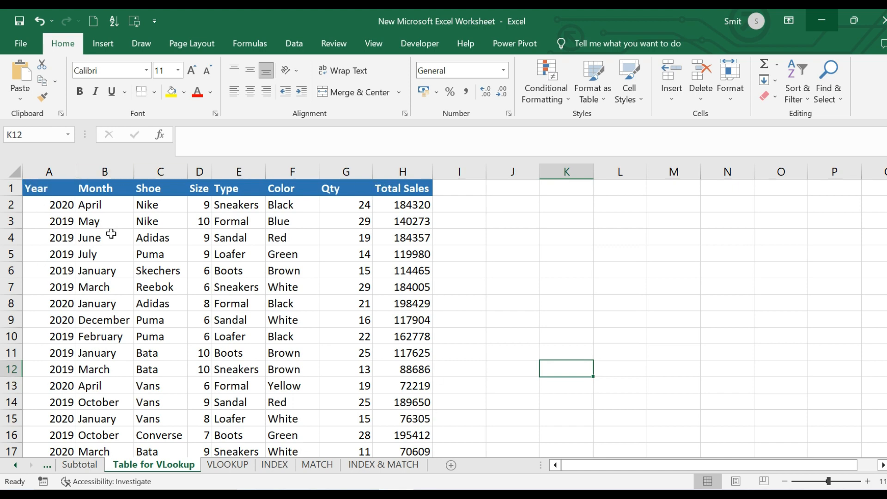
scroll(322, 324, "down", 1)
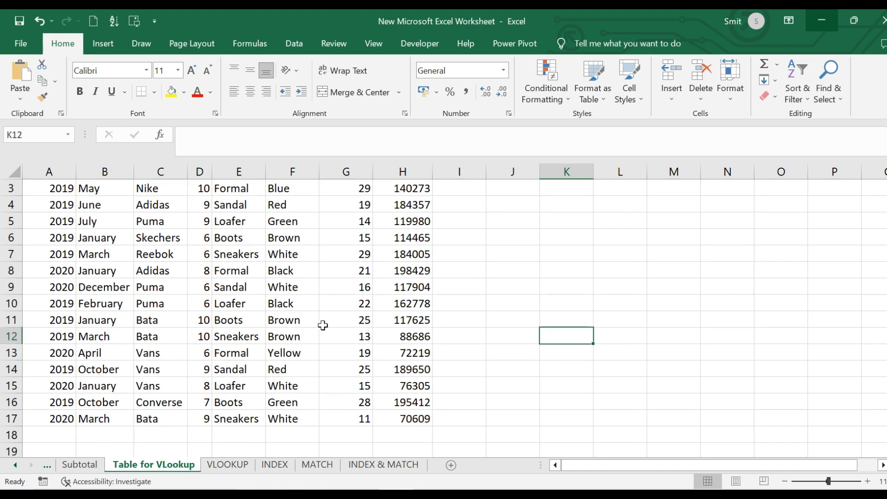
scroll(323, 324, "up", 1)
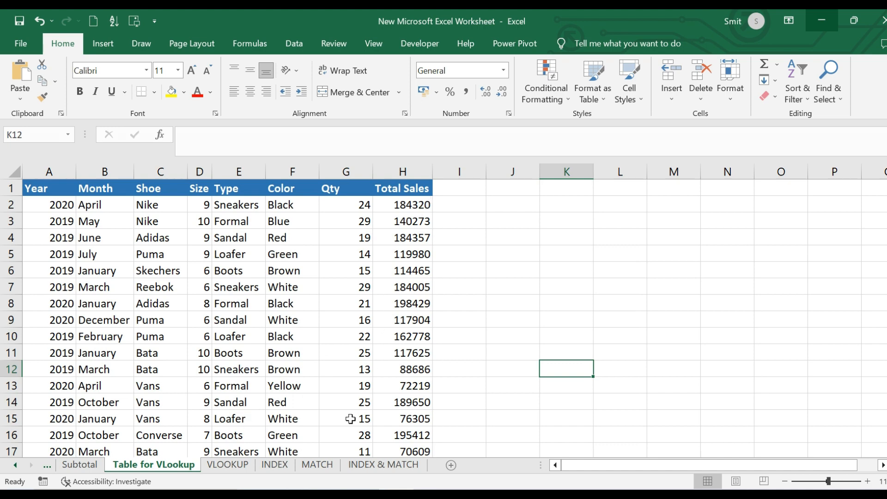
left_click(228, 464)
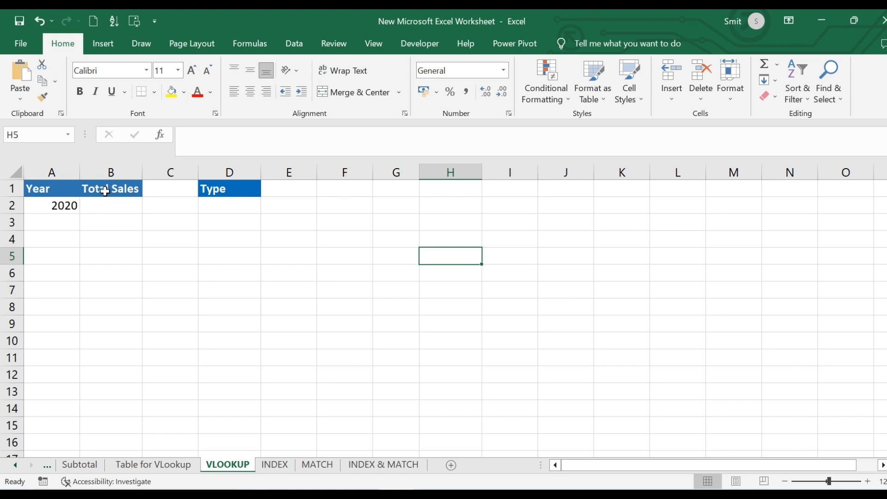
Examine how Year values match Total Sales values row by row in the Table for VLookup sheet
left_click(143, 465)
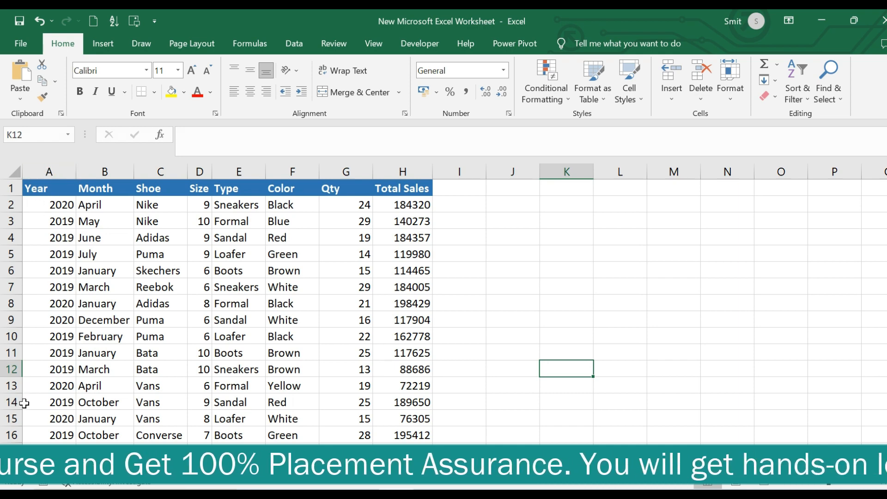
left_click(38, 306)
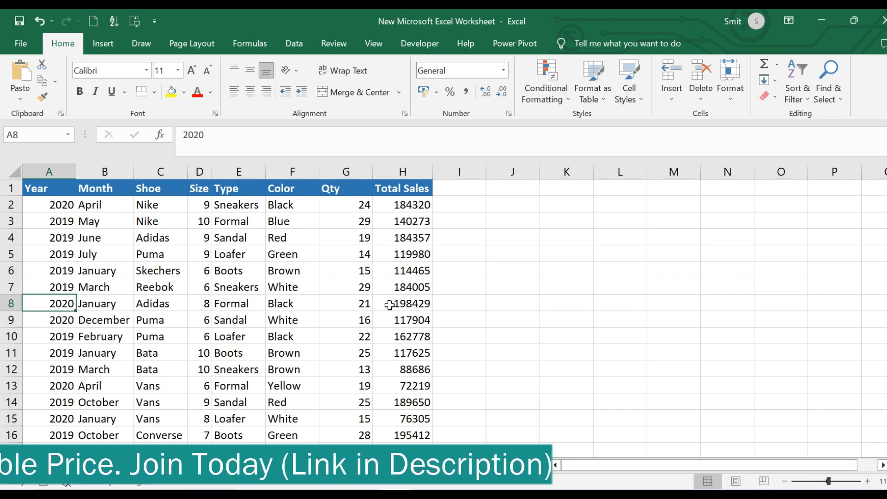
left_click(44, 199)
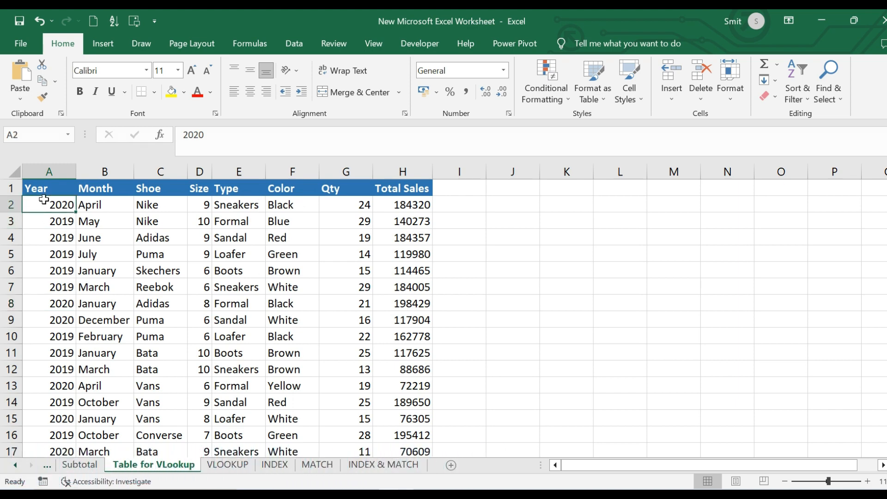
left_click(428, 204)
left_click(51, 233)
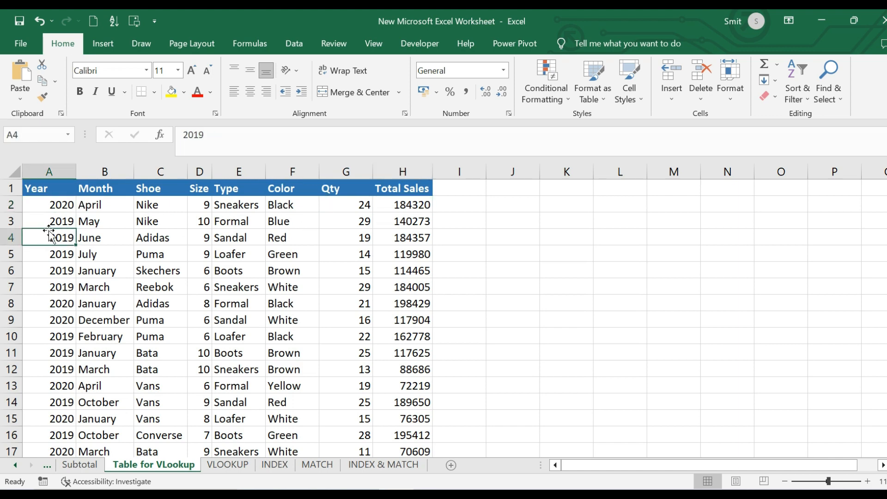
left_click(62, 223)
left_click(419, 220)
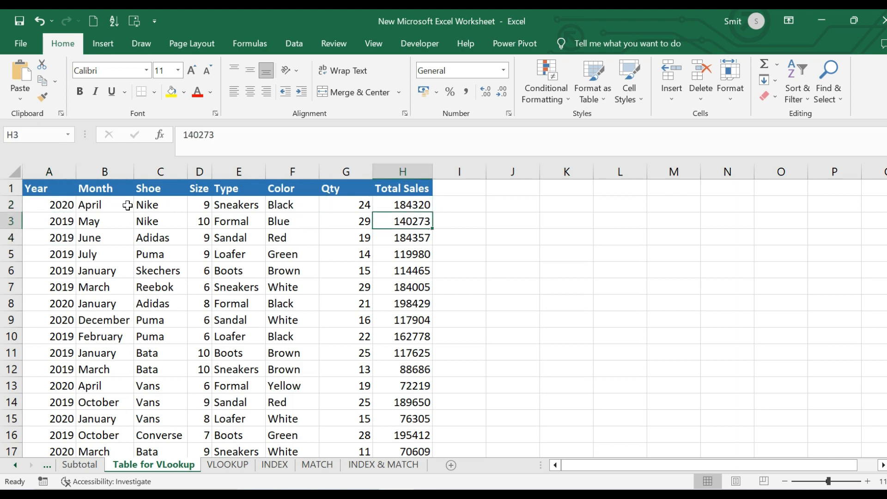
left_click(60, 203)
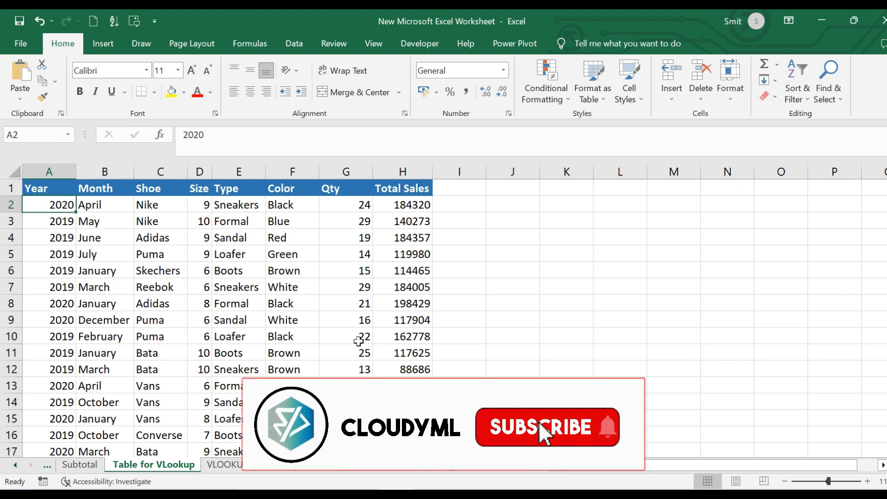
Start a VLOOKUP formula in cell B2 of the VLOOKUP sheet, open its function arguments and set the lookup value to A2
left_click(238, 467)
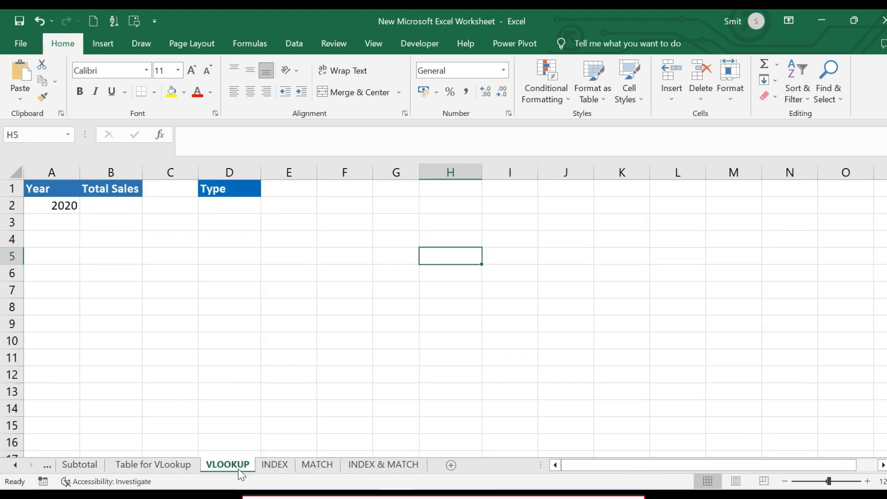
left_click(98, 217)
left_click(96, 203)
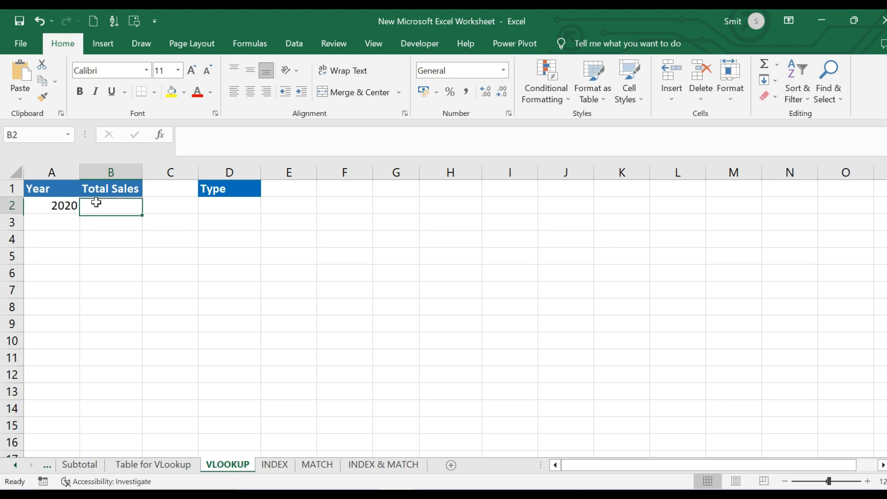
type("=vloo")
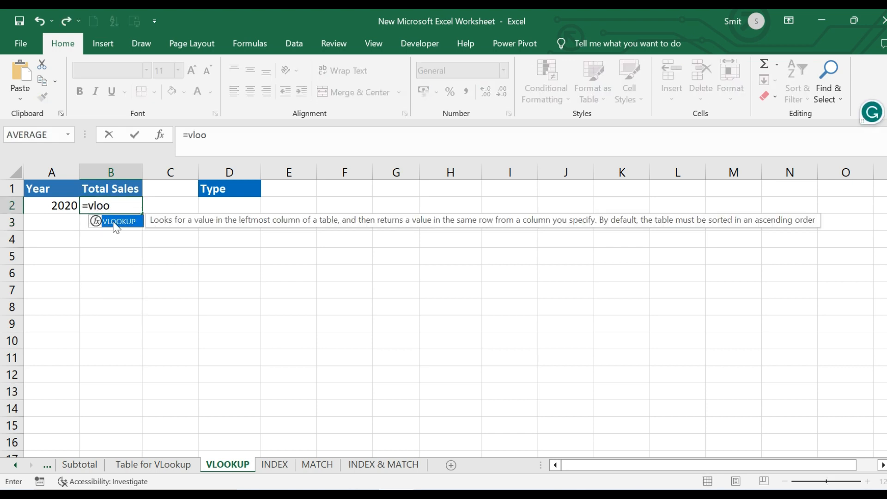
double_click(115, 221)
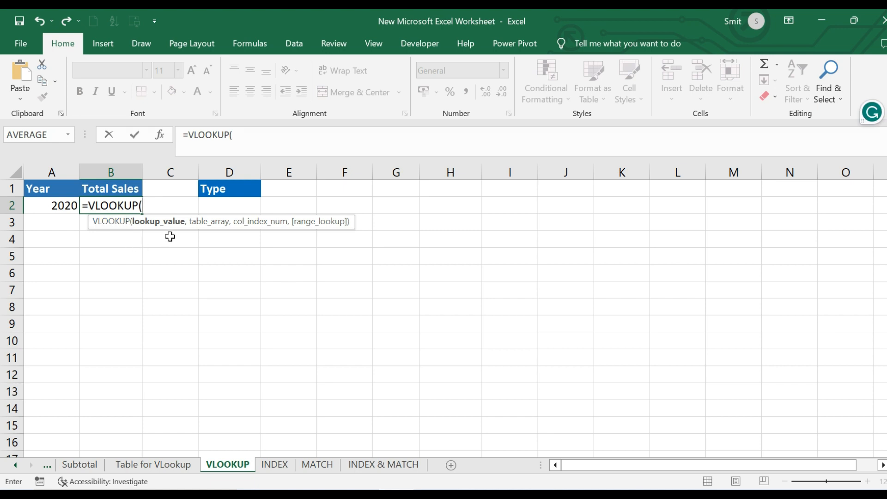
left_click(161, 135)
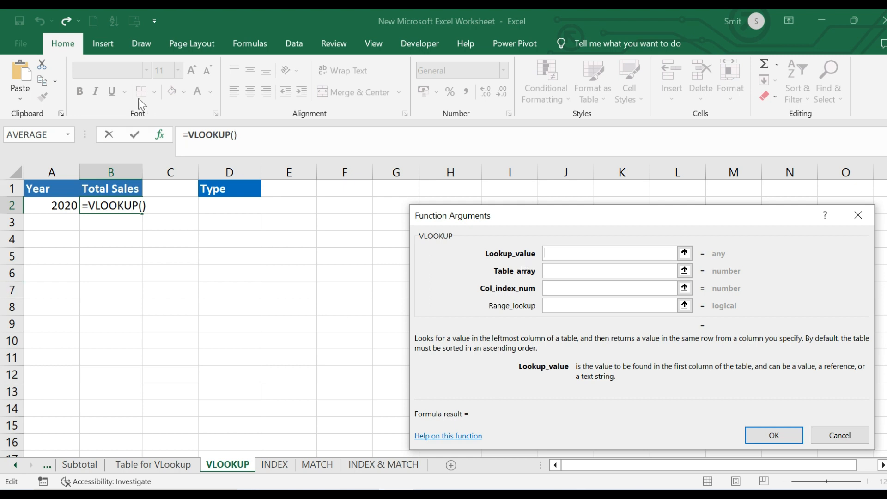
left_click(45, 203)
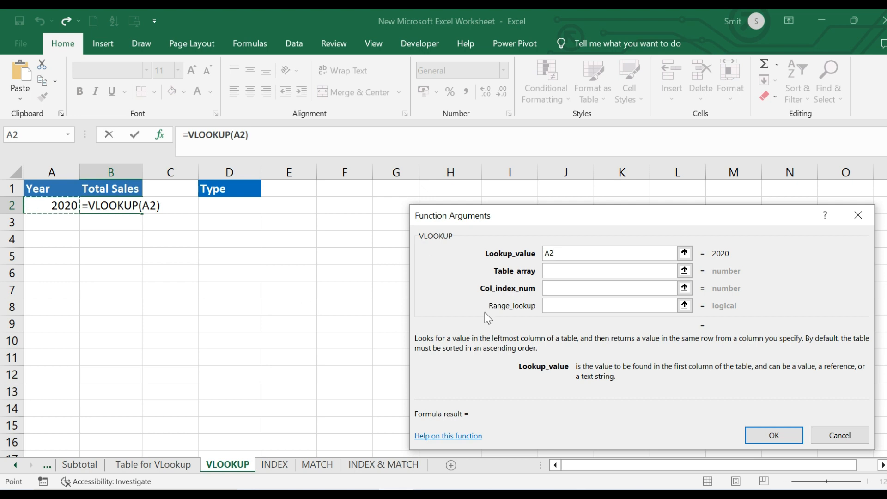
Set the table array to A1:H17 of the Table for VLookup sheet and move on to the column index argument
left_click(555, 268)
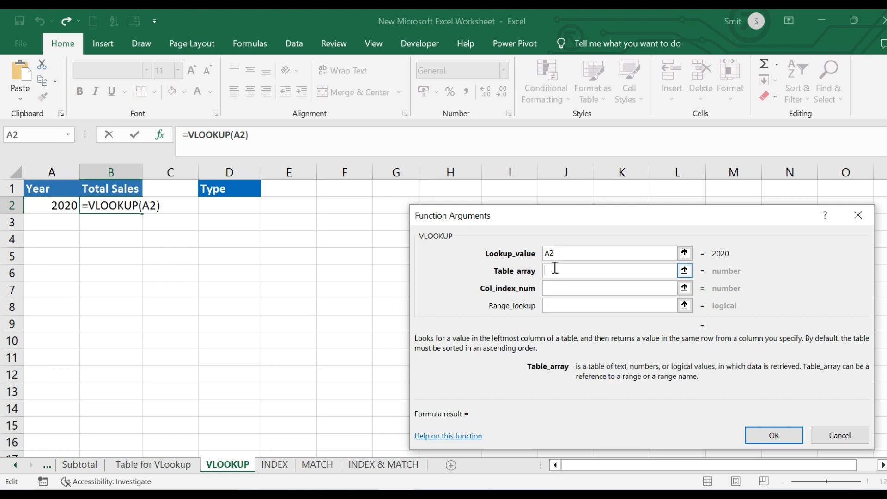
left_click(169, 463)
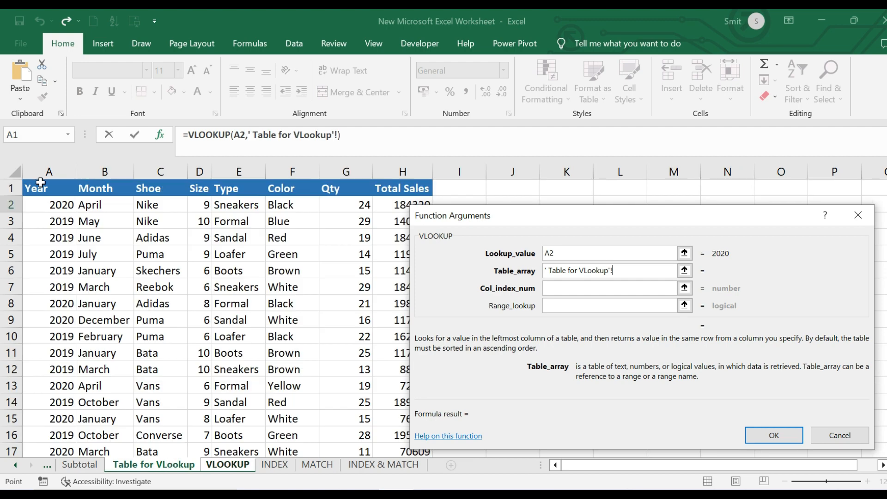
left_click_drag(41, 182, 412, 360)
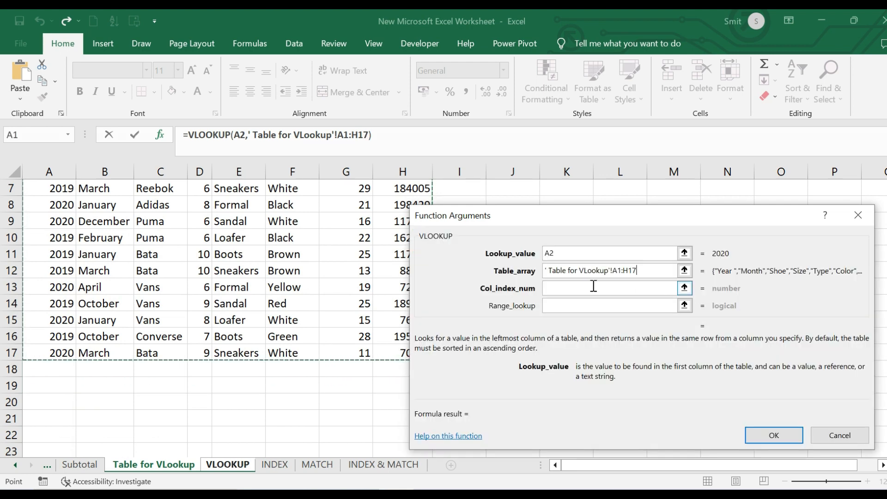
left_click(571, 291)
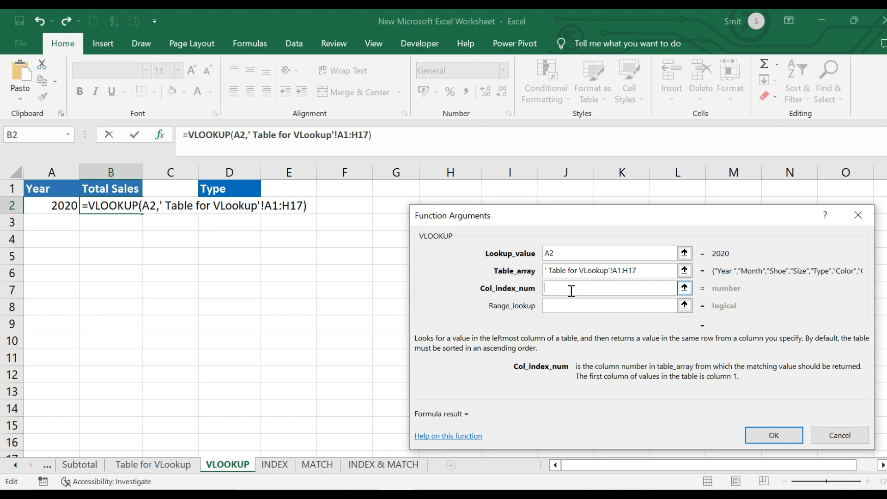
left_click(153, 465)
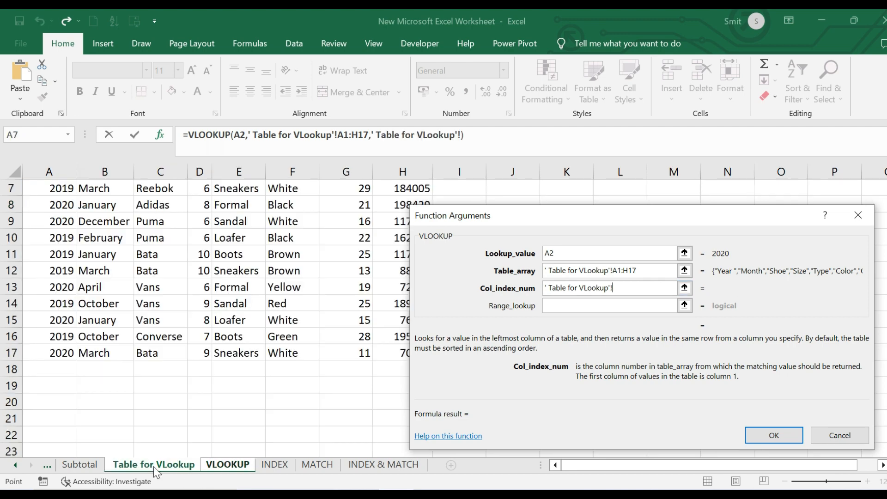
scroll(85, 298, "up", 2)
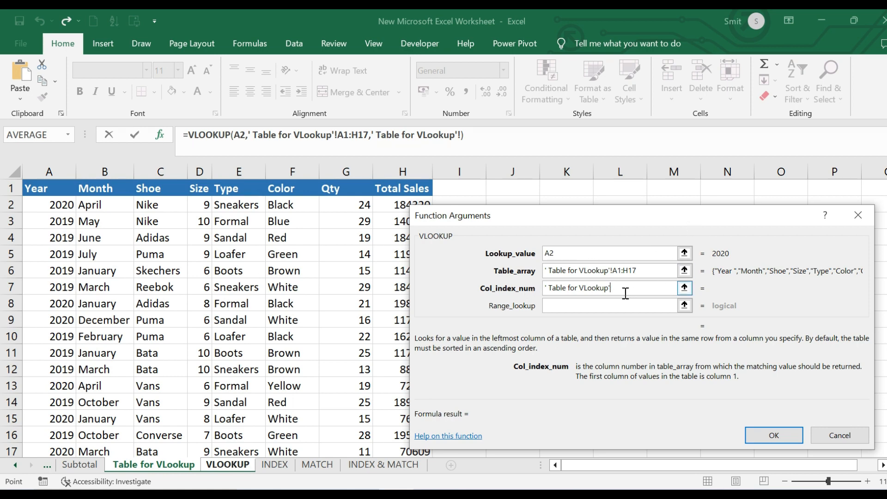
key("BackSpace")
key("BackSpace")
key("BackSpace")
key("BackSpace")
key("BackSpace")
key("BackSpace")
key("BackSpace")
key("BackSpace")
key("BackSpace")
key("BackSpace")
key("BackSpace")
key("BackSpace")
key("BackSpace")
key("BackSpace")
key("BackSpace")
key("BackSpace")
key("BackSpace")
key("BackSpace")
key("BackSpace")
key("BackSpace")
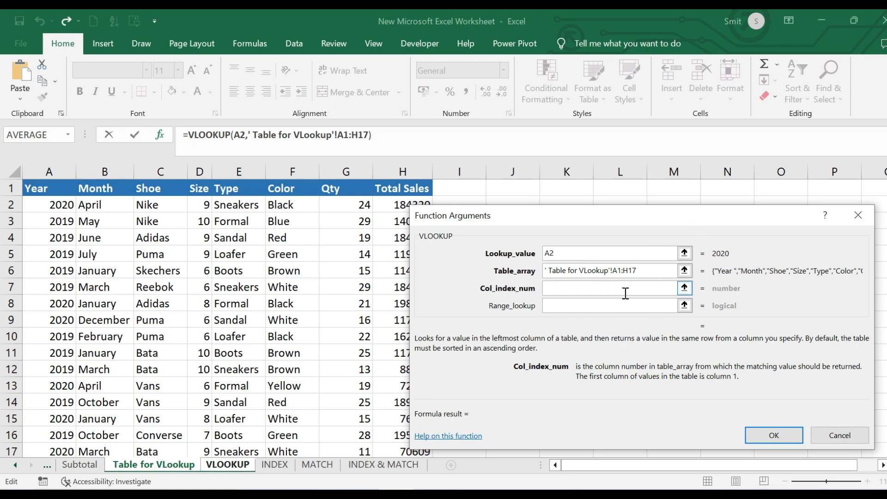
Set the column index number to 2 and the range lookup to 0 for an exact match
type("2")
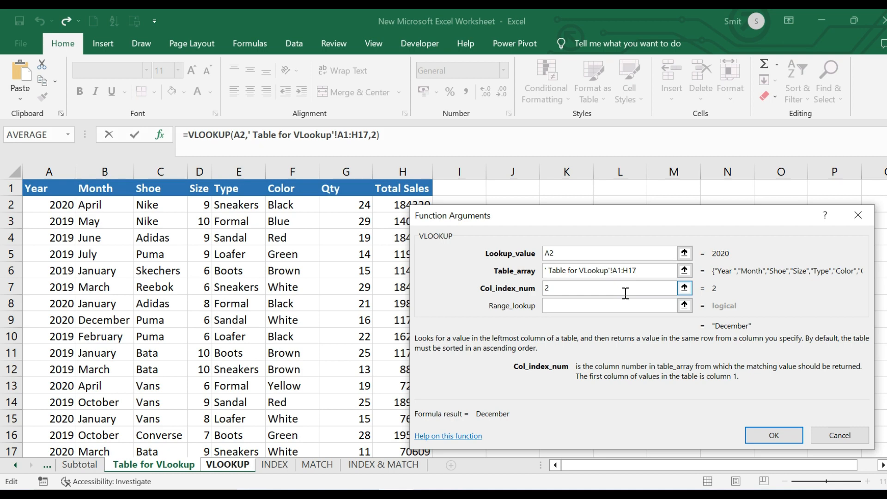
left_click(556, 302)
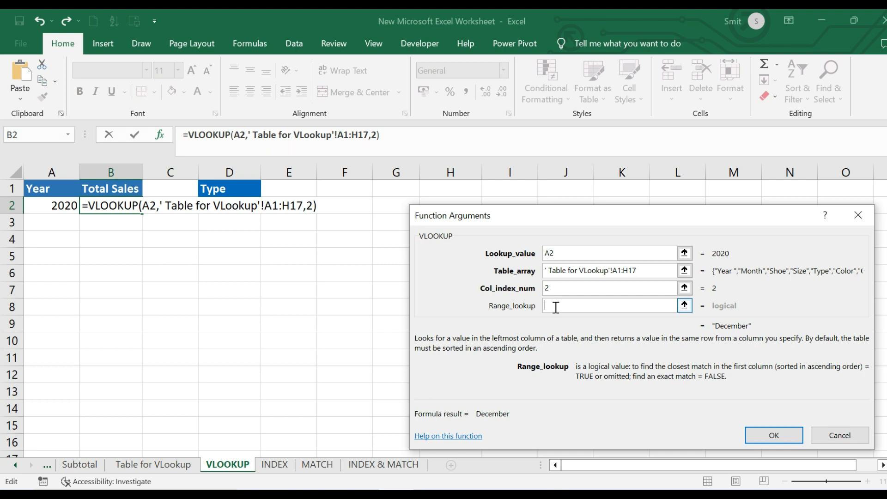
type("0")
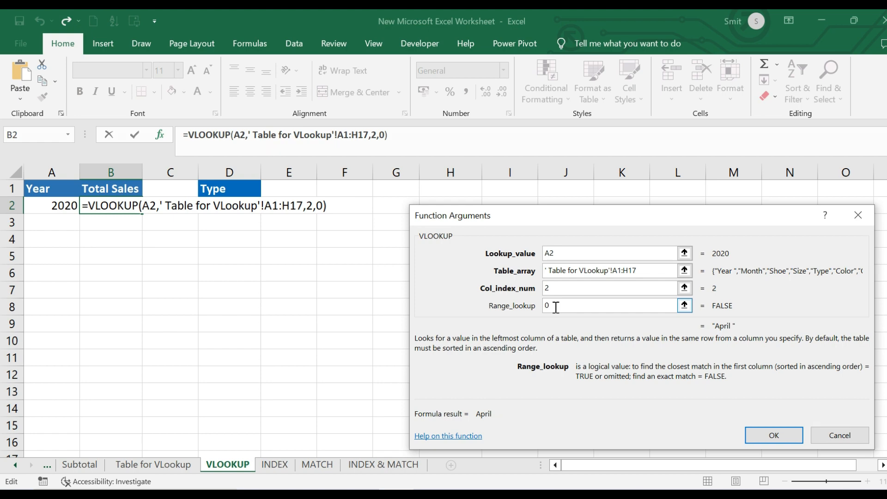
left_click(148, 465)
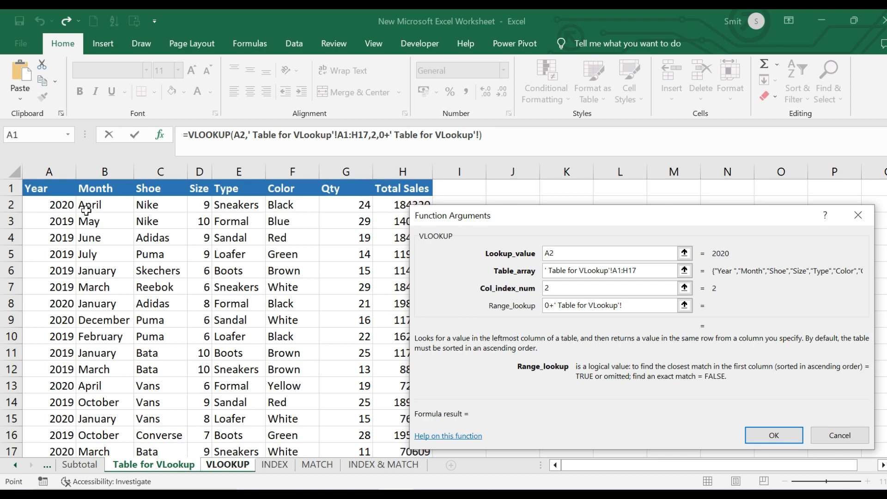
left_click(369, 467)
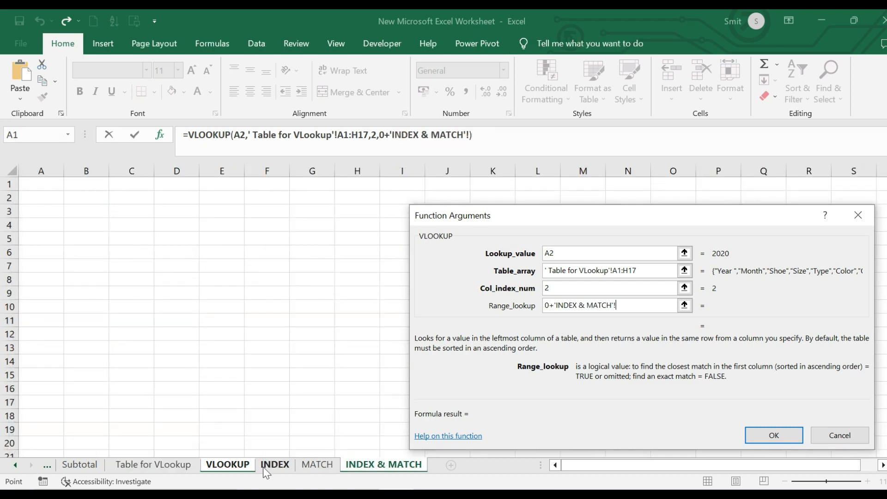
left_click(228, 466)
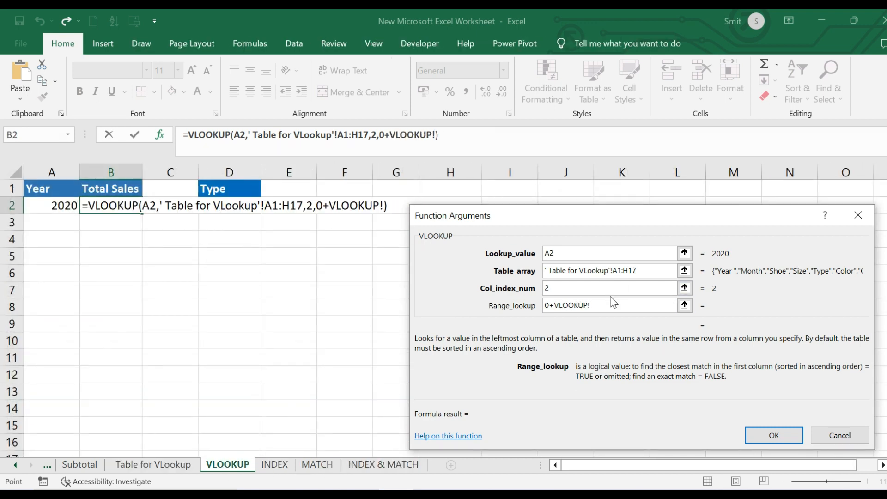
key("BackSpace")
key("BackSpace")
key("BackSpace")
key("BackSpace")
key("BackSpace")
key("BackSpace")
key("BackSpace")
key("BackSpace")
key("BackSpace")
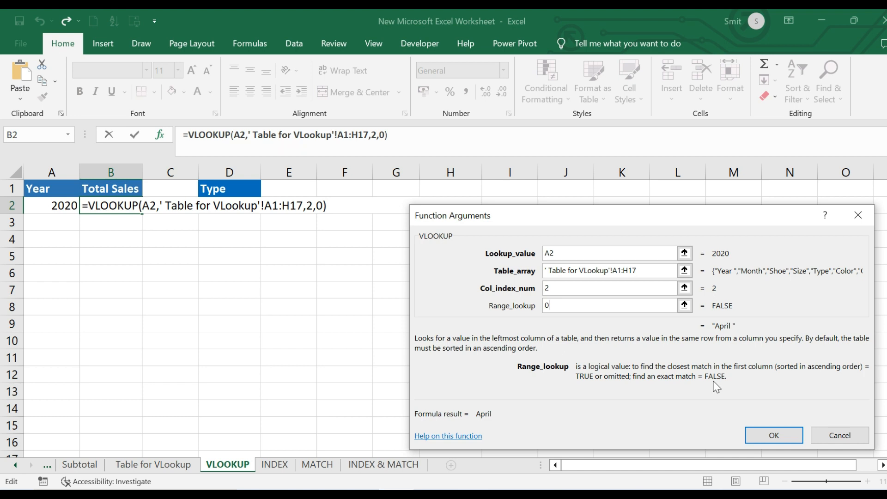
Accept the VLOOKUP formula in B2 and change its column index number to 3
left_click(762, 431)
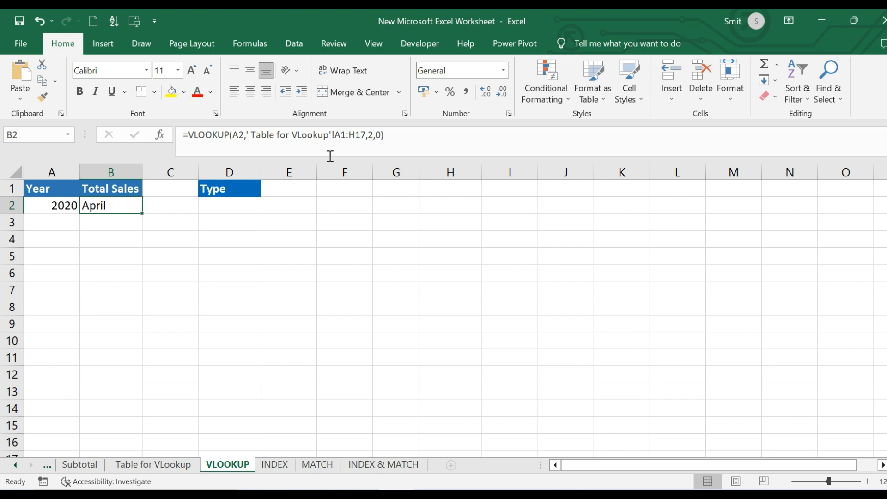
left_click(373, 135)
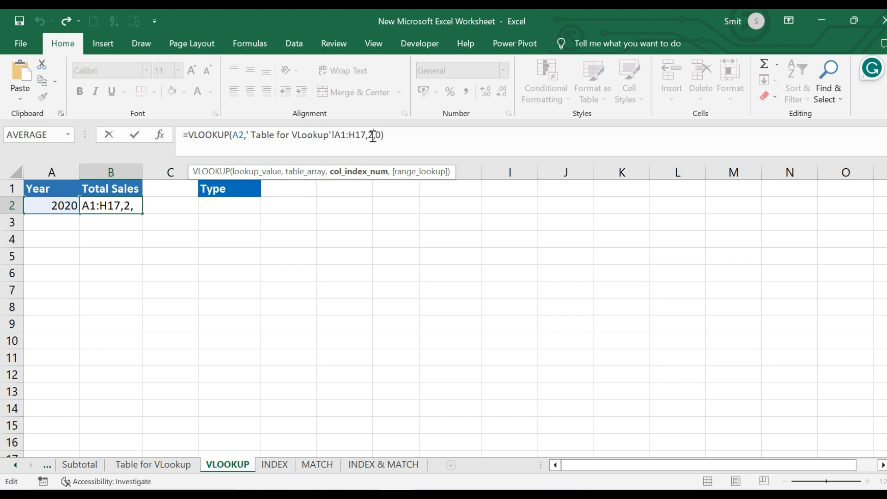
key("BackSpace")
type("3")
key("Return")
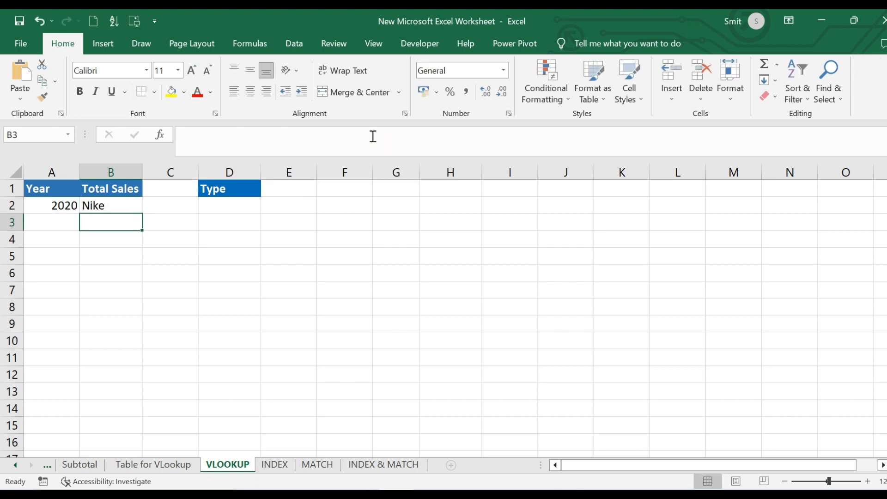
Change the column index number of the VLOOKUP formula in B2 to 4
left_click(104, 207)
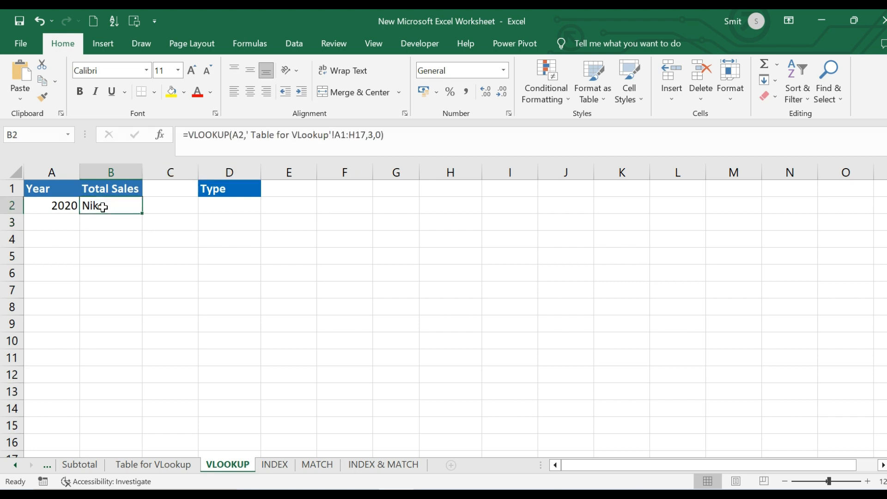
left_click(378, 135)
left_click(373, 134)
key("BackSpace")
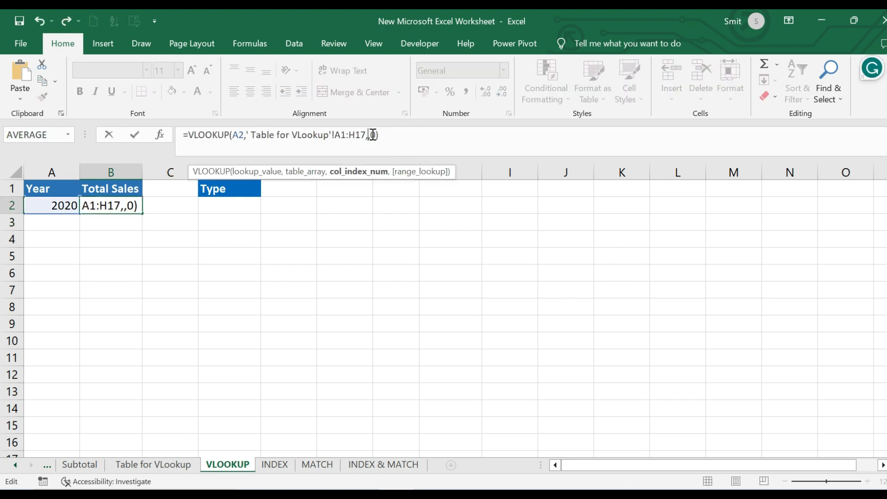
type("4")
key("Return")
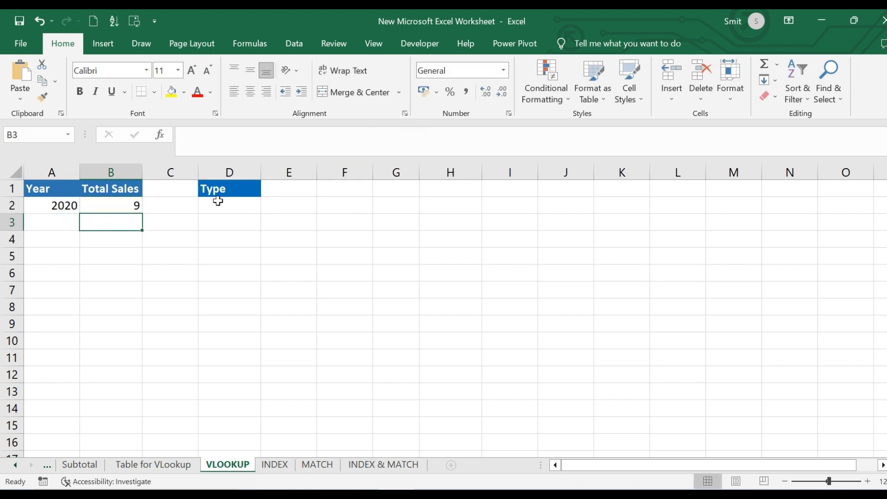
Change the column index number of the VLOOKUP formula in B2 to 5
left_click(111, 204)
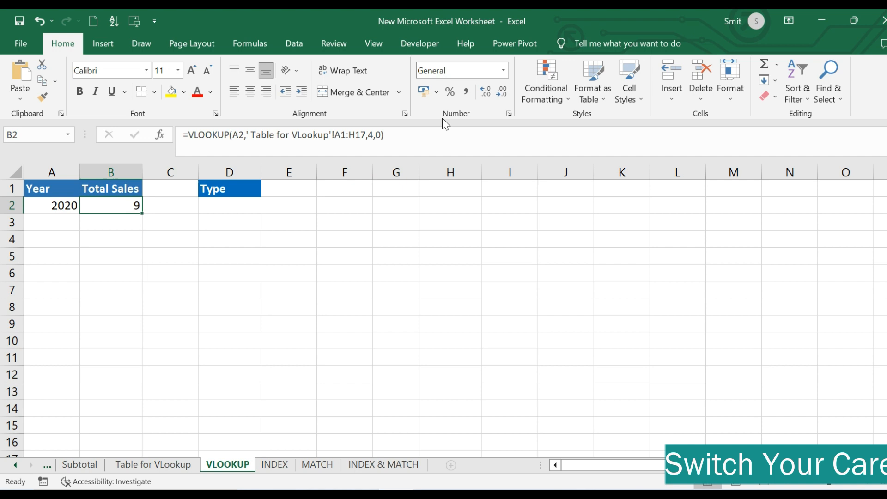
left_click(370, 136)
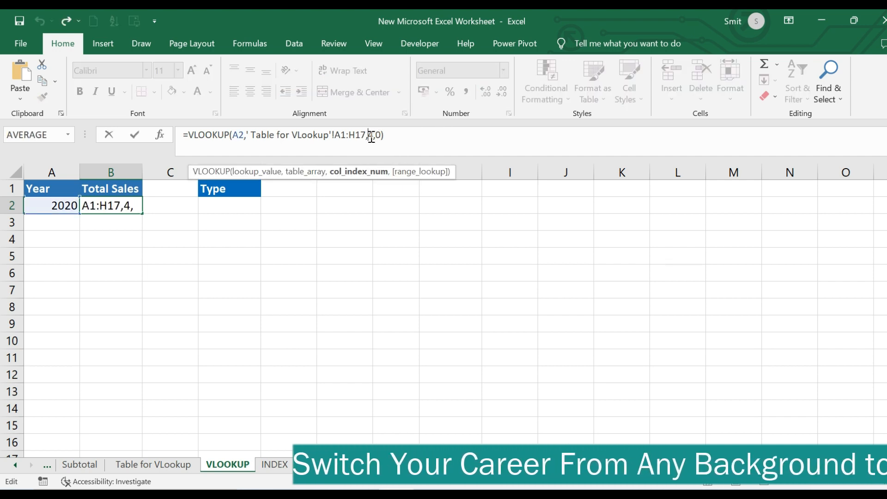
left_click(376, 136)
left_click(373, 135)
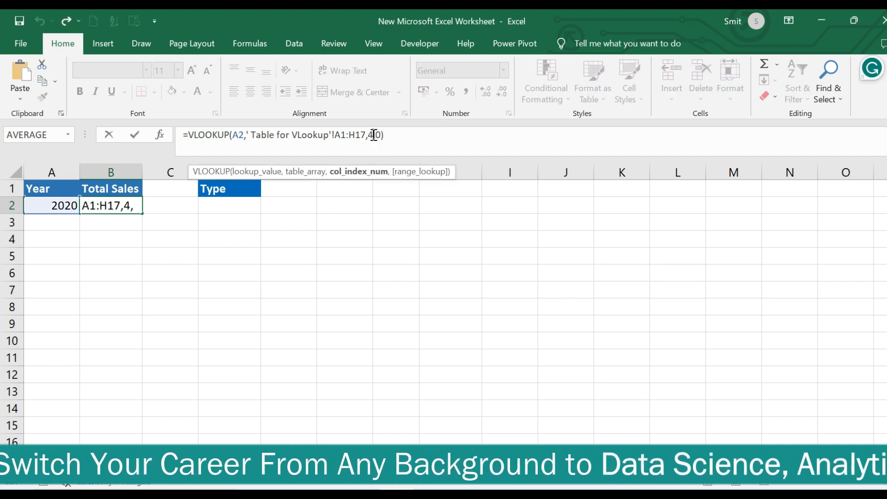
key("BackSpace")
type("5")
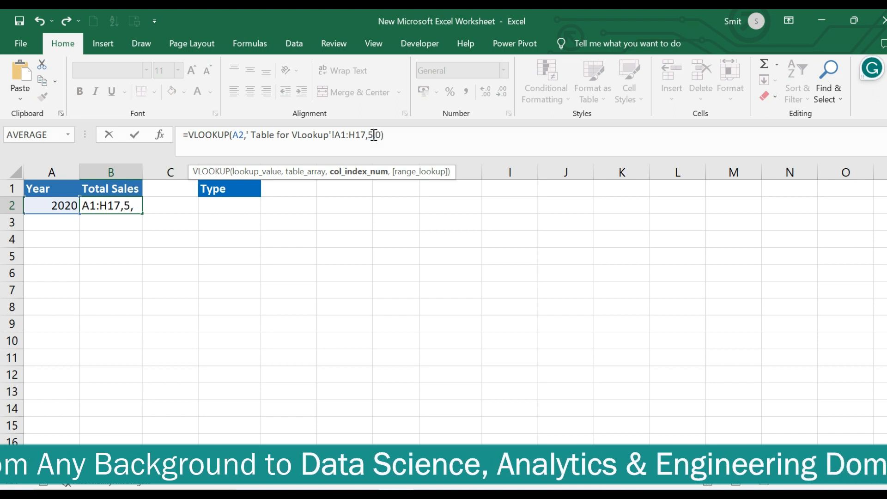
key("Return")
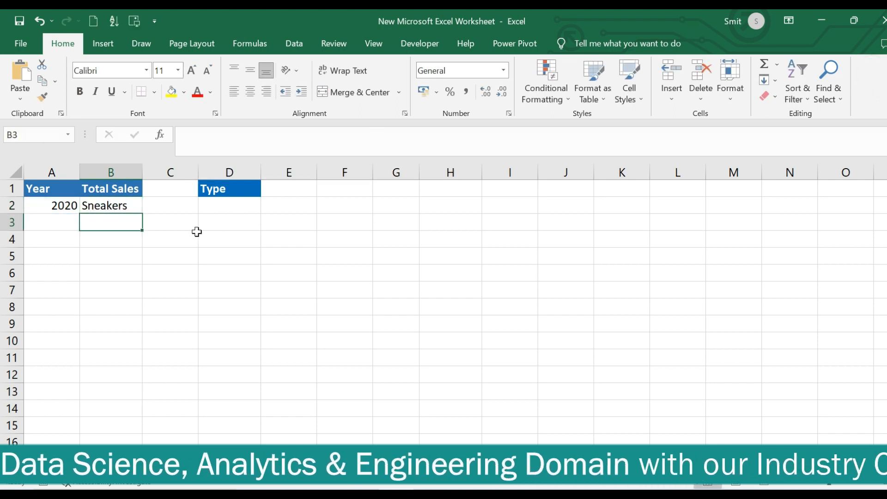
Change the column index number of the VLOOKUP formula in B2 to 6
left_click(118, 203)
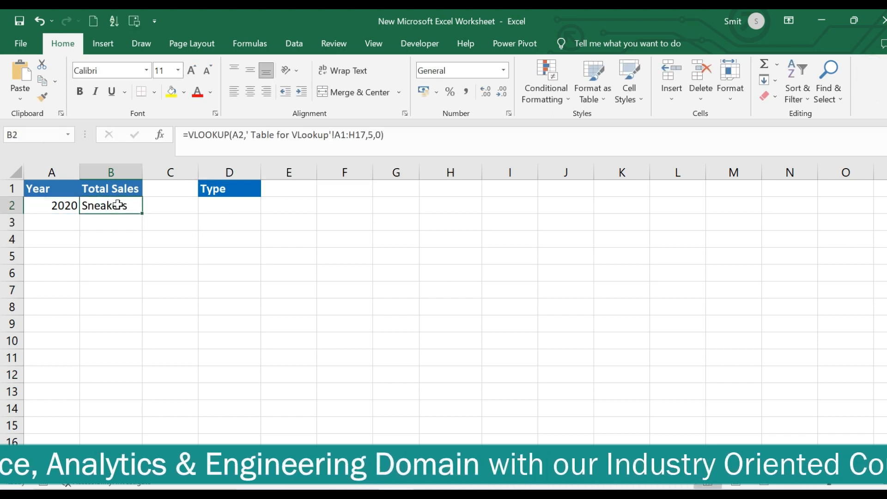
left_click(374, 138)
key("BackSpace")
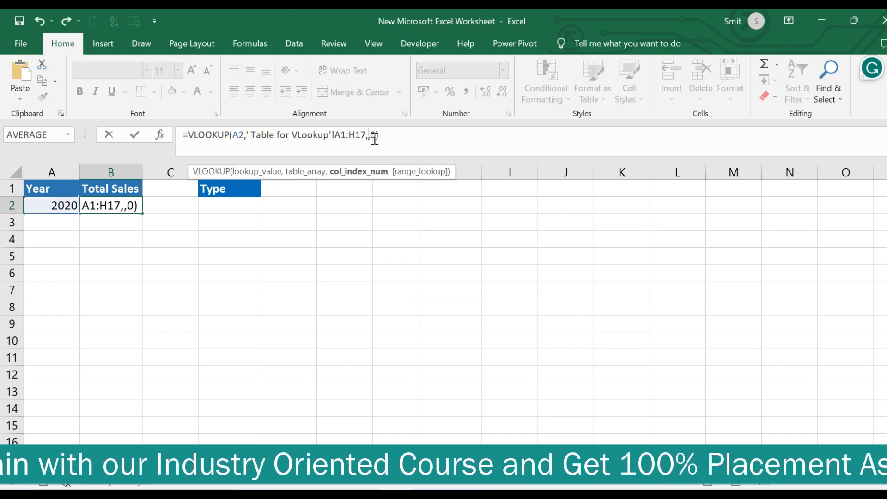
type("6")
key("Return")
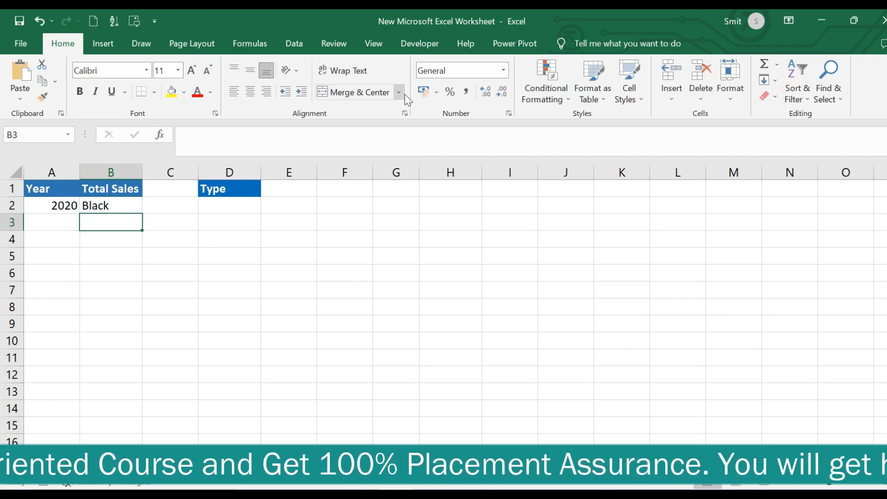
Change the column index number of the VLOOKUP formula in B2 to 7
left_click(374, 135)
key("BackSpace")
type("7")
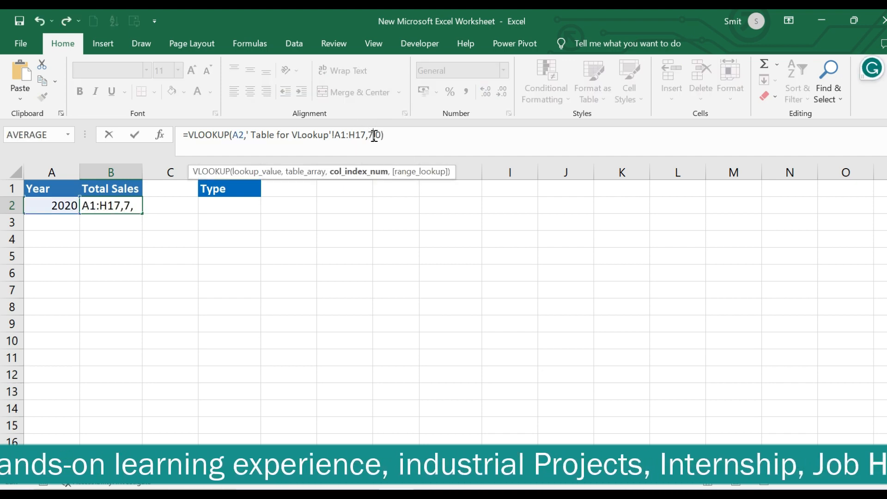
key("Return")
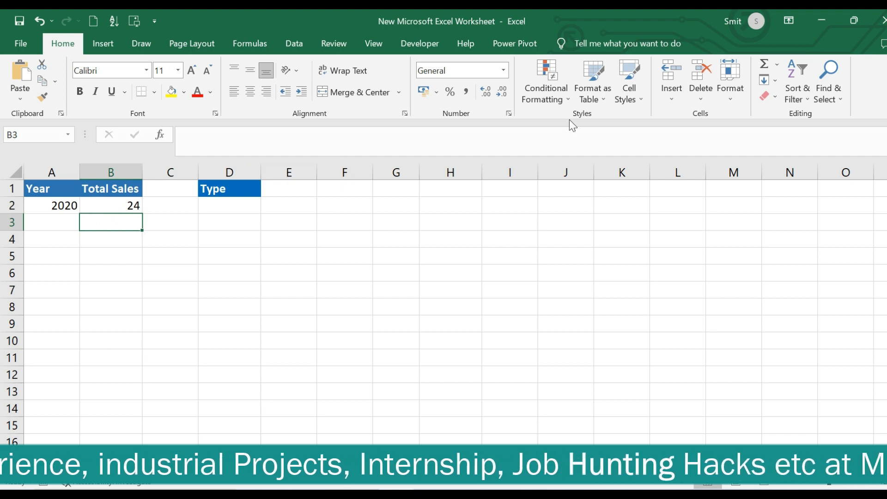
Set the column index number of the VLOOKUP formula in B2 to 8 to return Total Sales
left_click(121, 205)
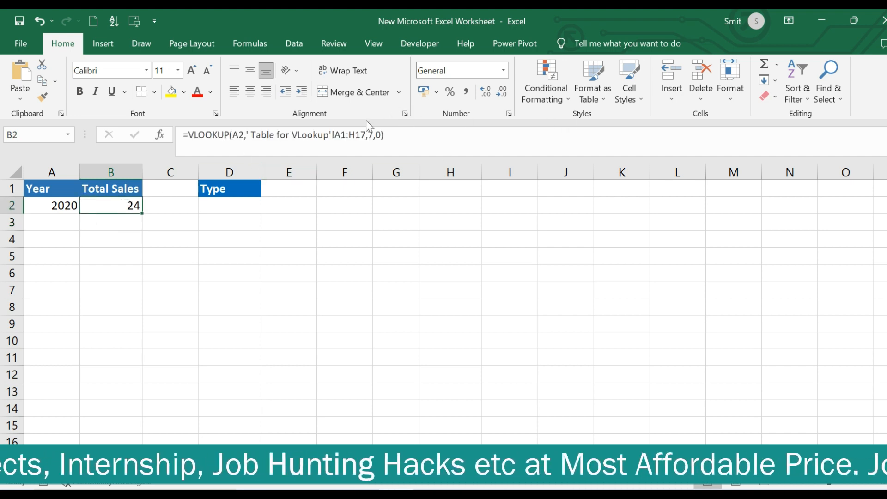
left_click(375, 135)
key("BackSpace")
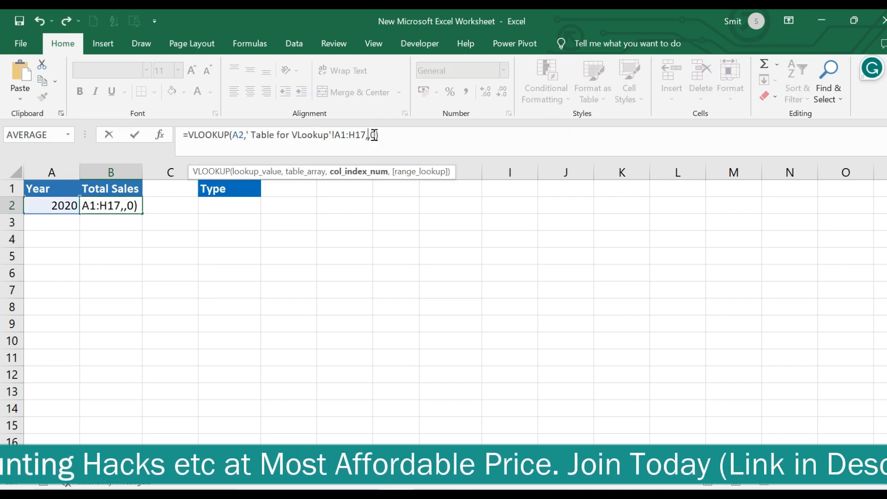
type("8")
key("Return")
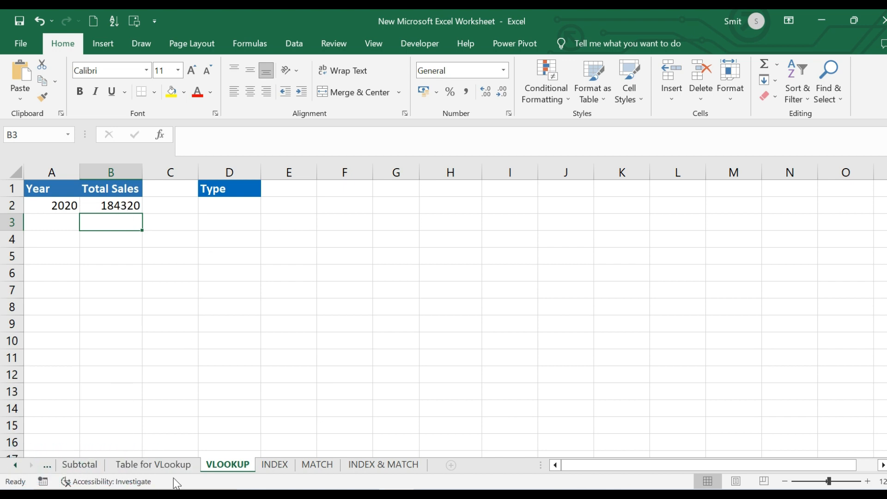
Compare the Total Sales result in B2 of the VLOOKUP sheet with the 2020 rows in the Table for VLookup sheet
left_click(164, 465)
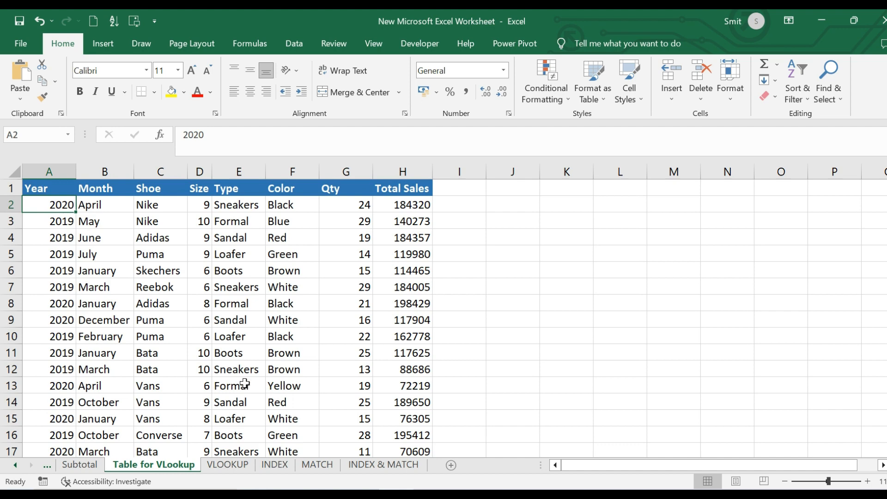
left_click(228, 465)
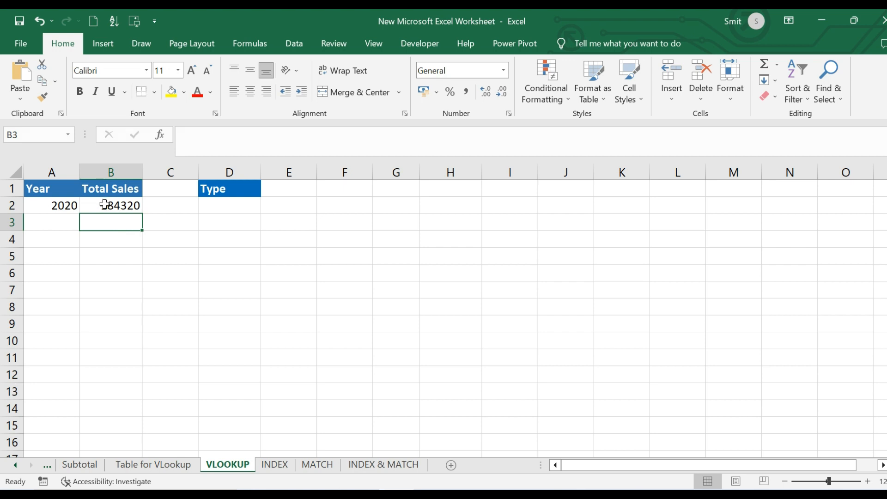
left_click(172, 465)
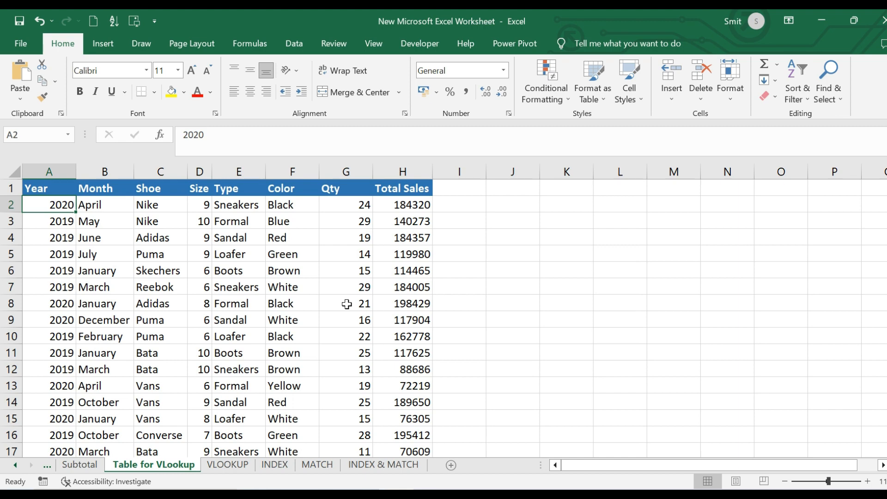
left_click(226, 471)
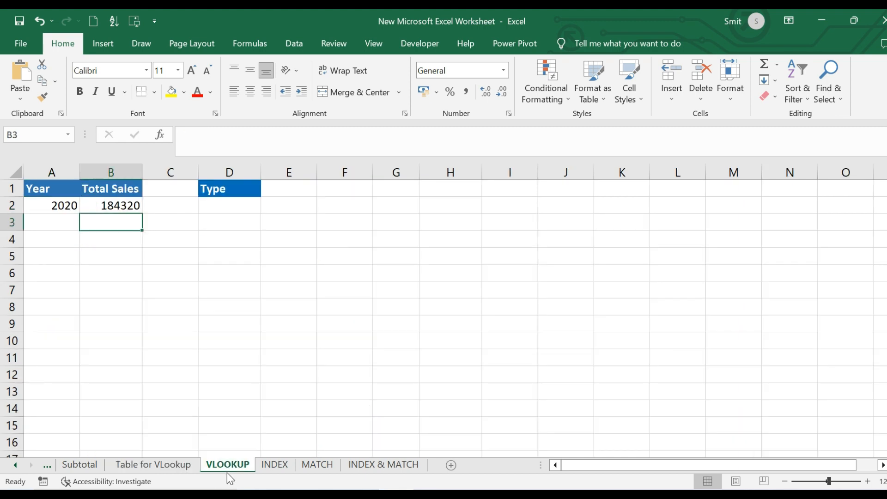
left_click(175, 471)
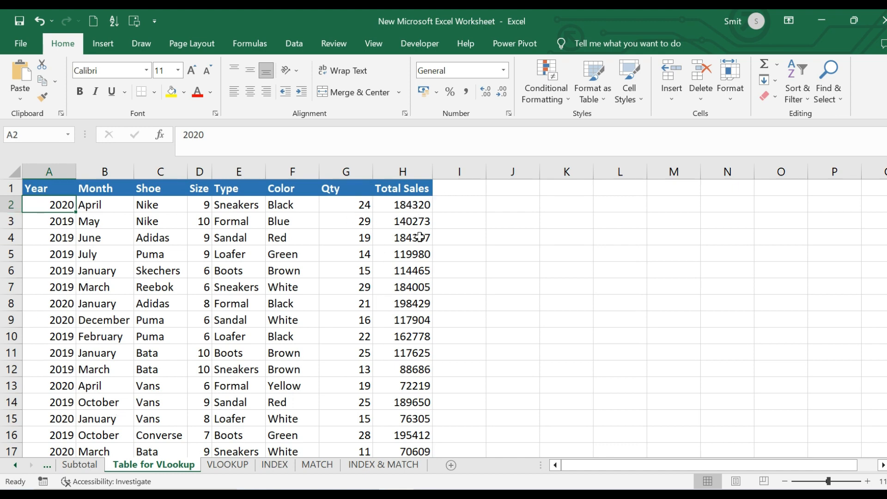
left_click(220, 465)
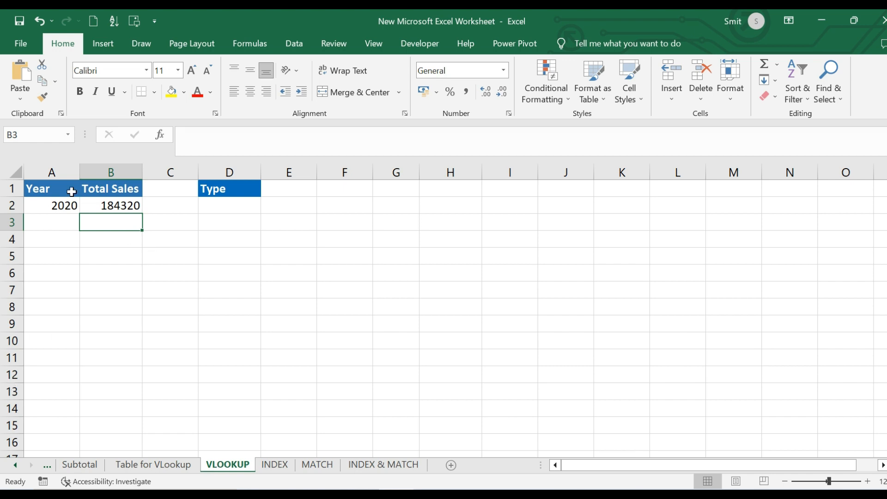
Enter the year 2019 in cell A3 of the VLOOKUP sheet
left_click(52, 223)
type("2")
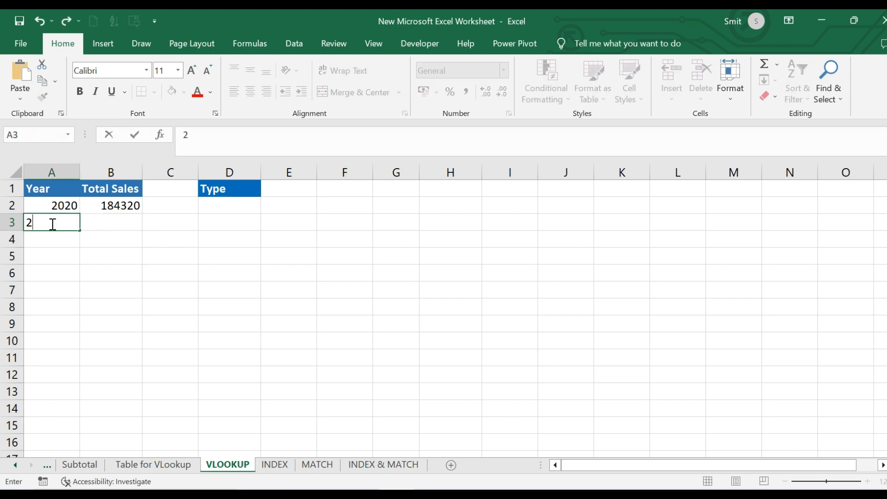
type("019")
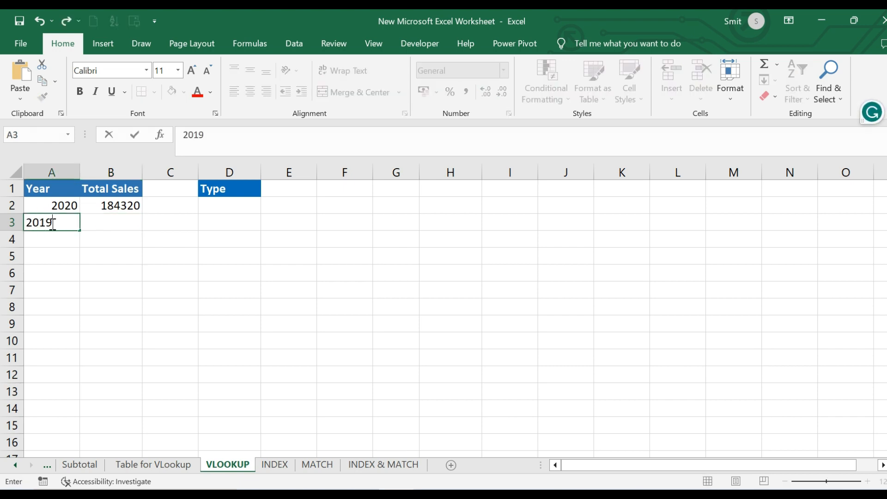
left_click(157, 260)
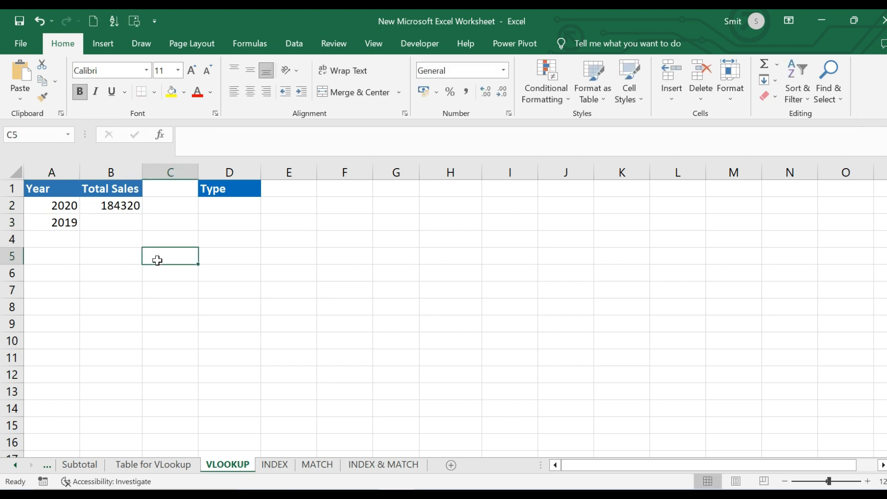
Start a VLOOKUP formula in cell B3 and open its function arguments
left_click(99, 228)
type("=")
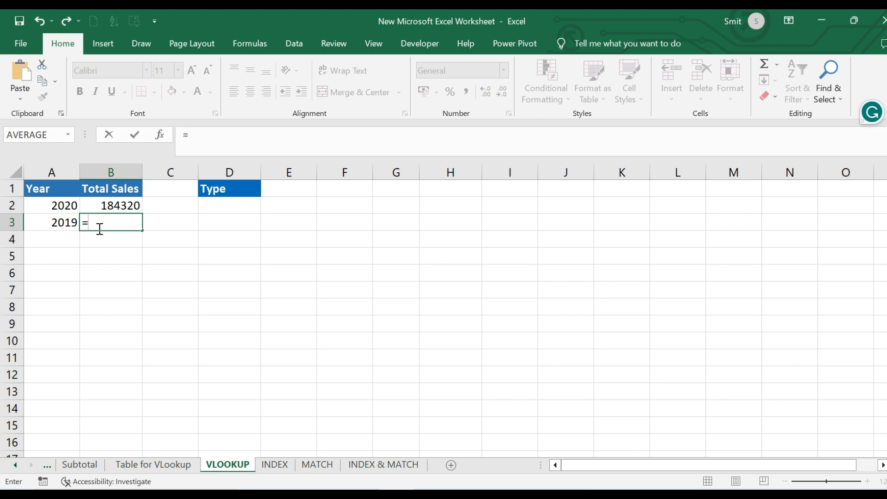
type("vloo")
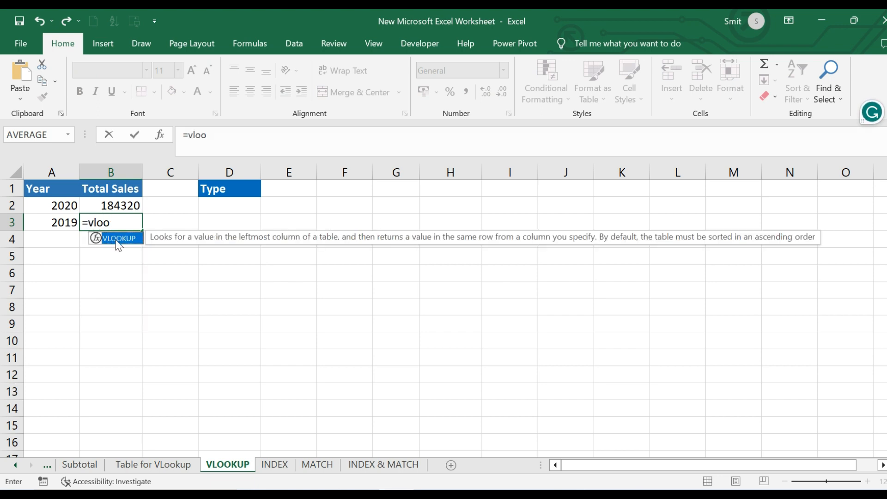
double_click(116, 242)
left_click(115, 240)
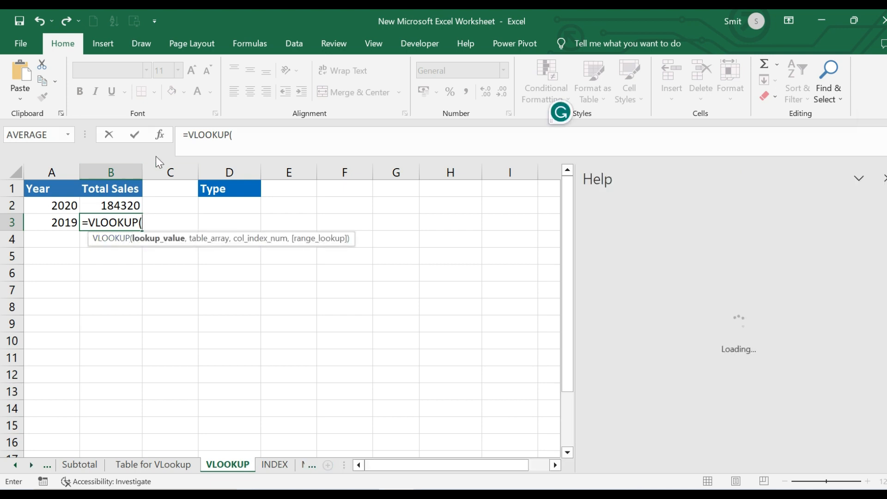
left_click(160, 135)
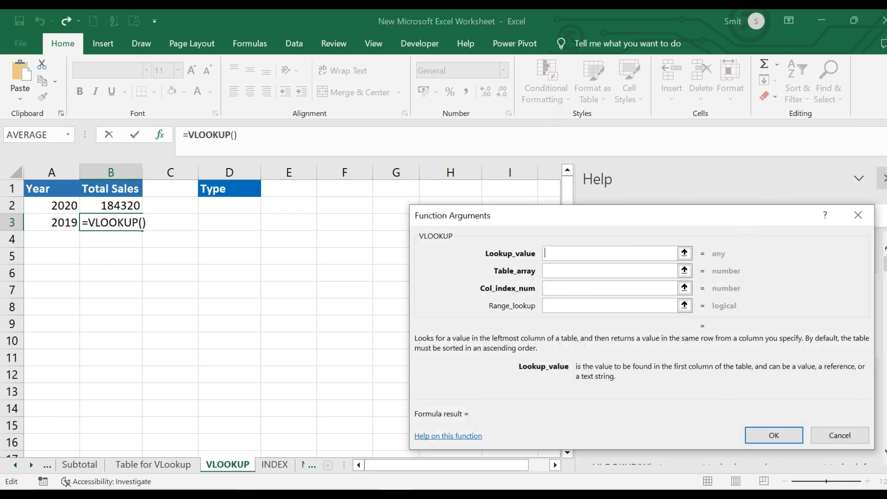
Close the Help pane, set the lookup value to A3 and move on to the table array argument
left_click(882, 178)
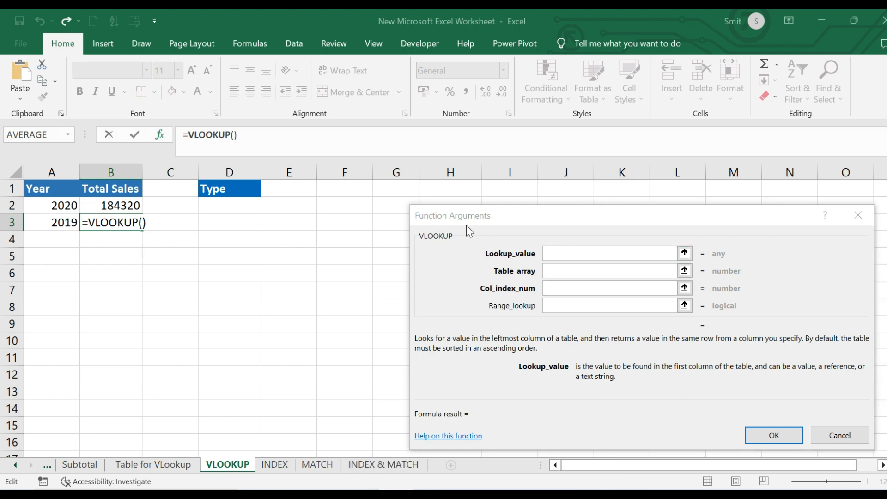
left_click(573, 250)
left_click(46, 220)
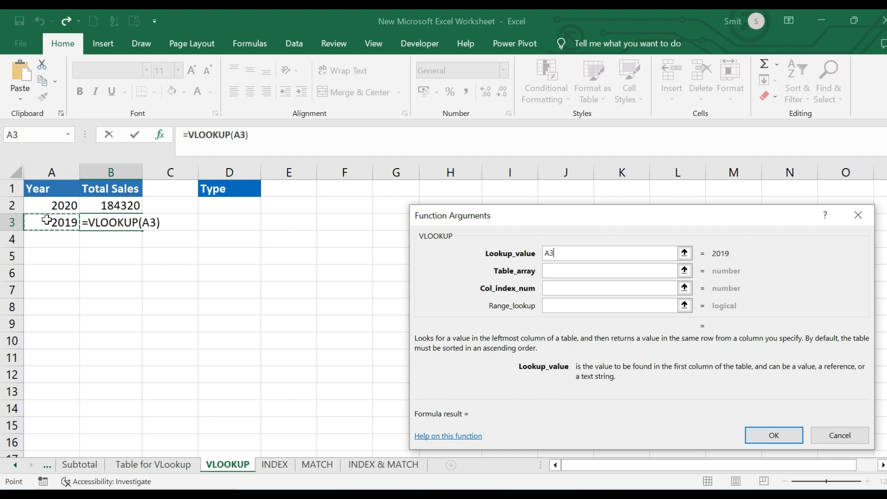
left_click(561, 270)
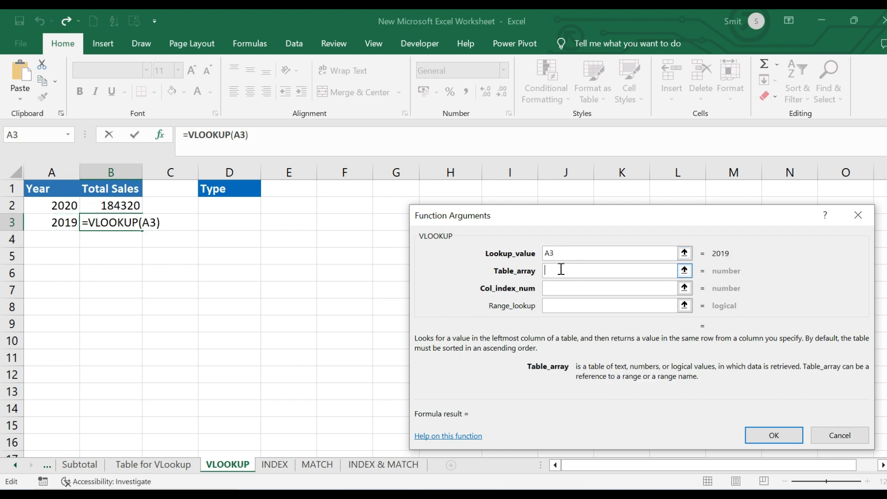
Complete the VLOOKUP in B3 with table array A1:H17 from the Table for VLookup sheet, column index 8 and range lookup 0
left_click(154, 464)
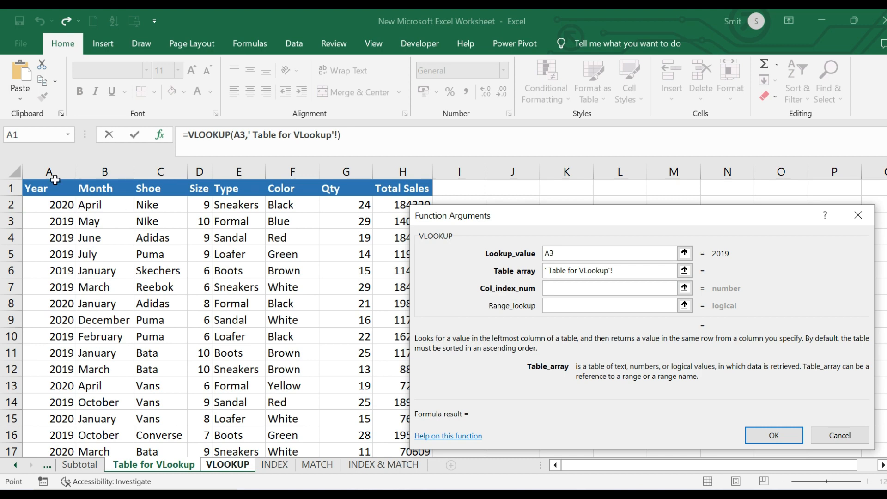
left_click_drag(49, 188, 405, 418)
left_click(563, 287)
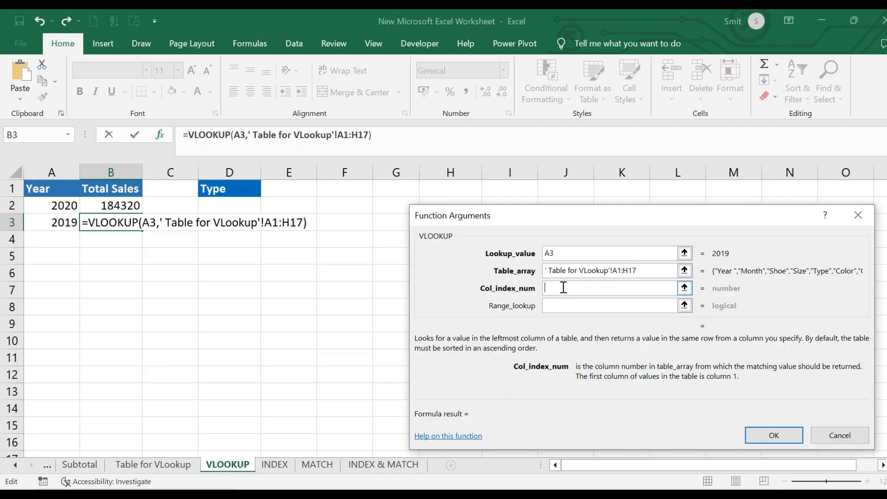
type("8")
left_click(560, 307)
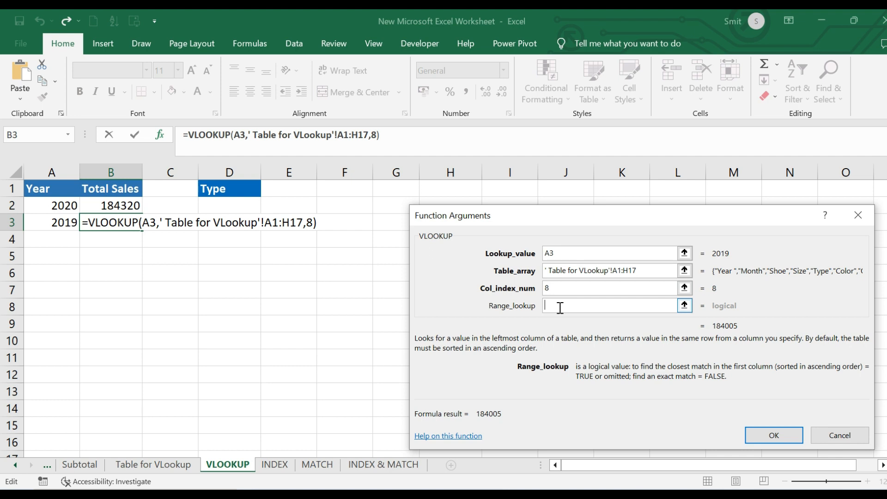
type("0")
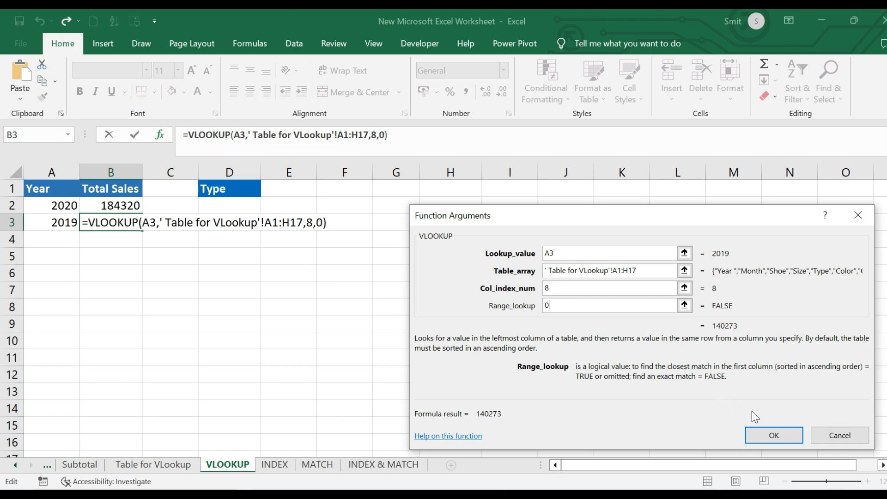
left_click(776, 434)
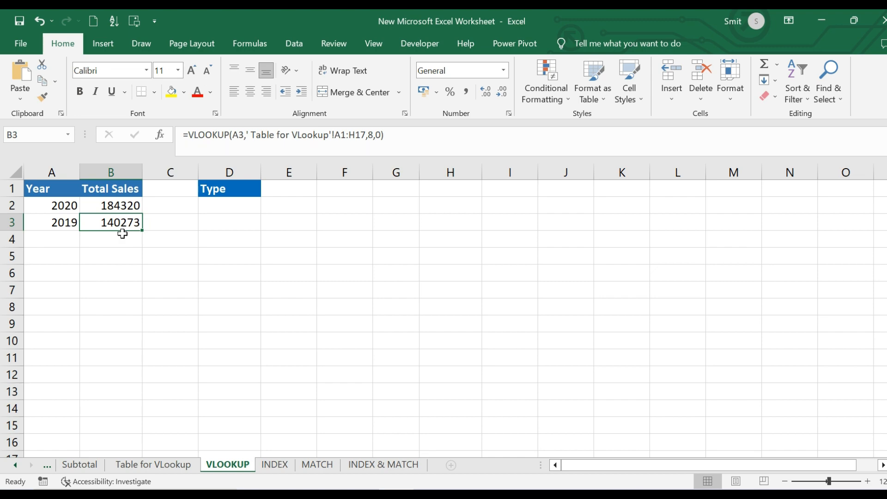
Compare the Total Sales result in B3 of the VLOOKUP sheet with the first 2019 row in the Table for VLookup sheet
left_click(181, 467)
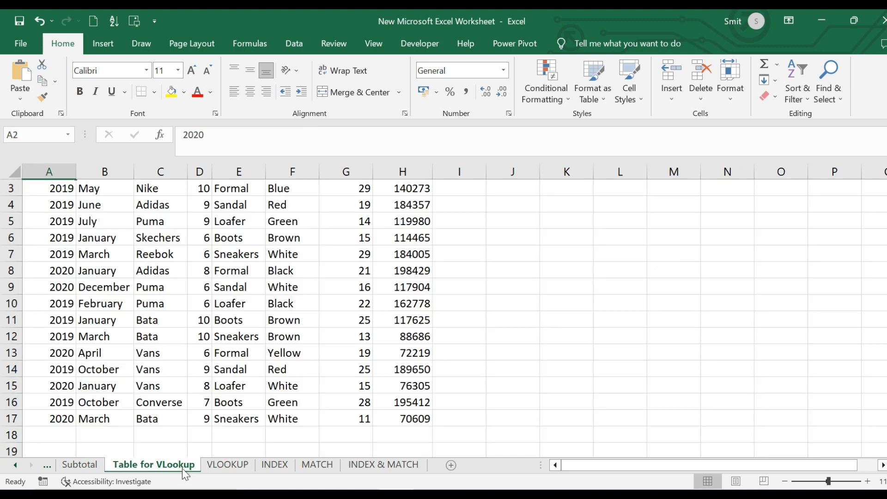
scroll(412, 236, "up", 1)
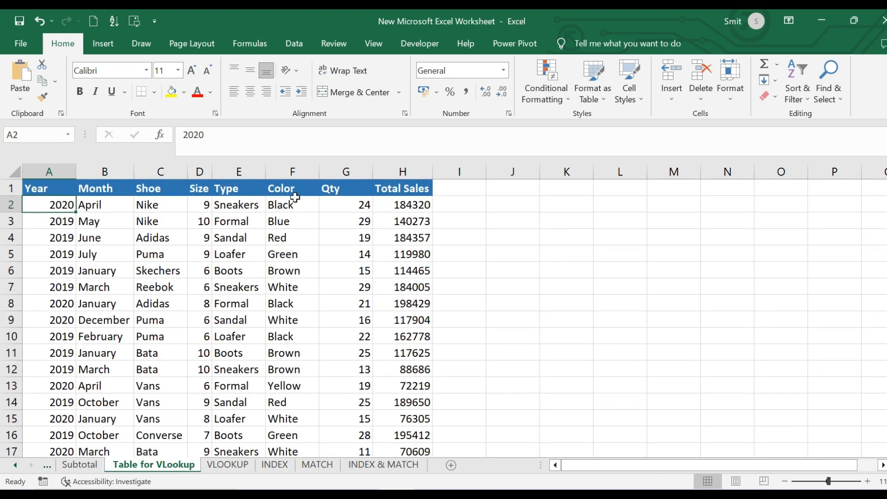
left_click(403, 234)
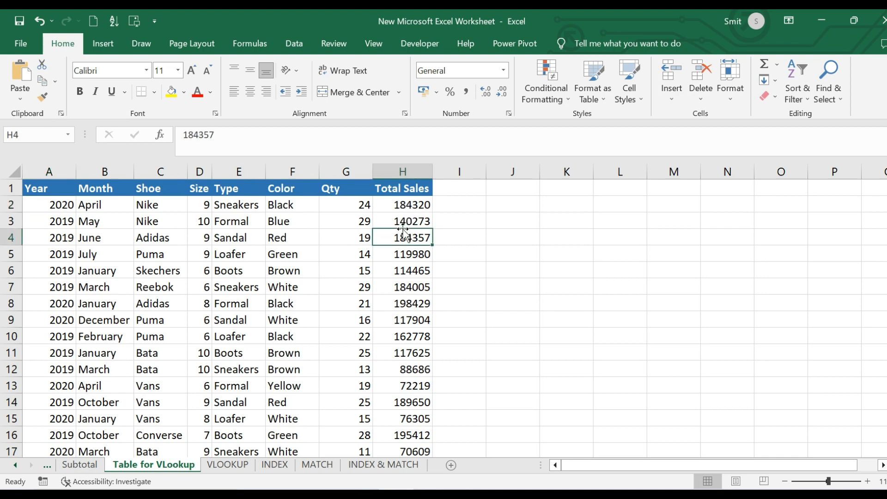
left_click(410, 221)
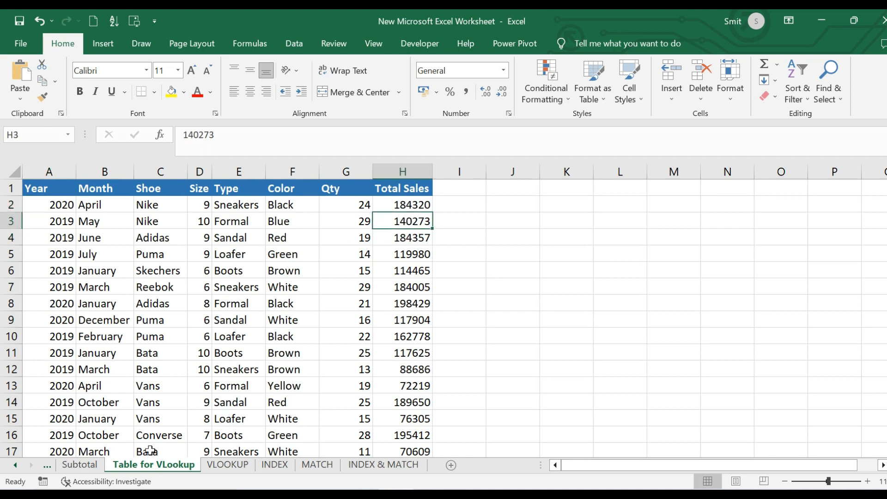
left_click(235, 463)
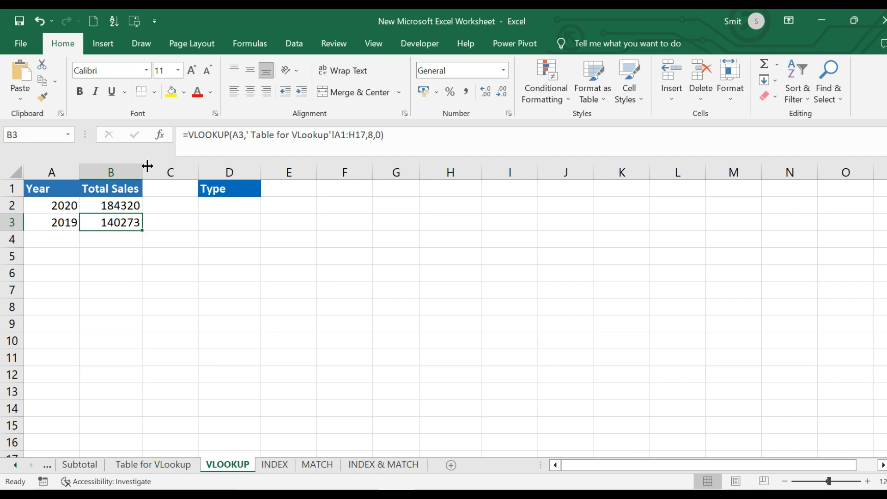
Review the function arguments of the VLOOKUP in B3 and examine the Year column, the first column of its lookup table
left_click(160, 135)
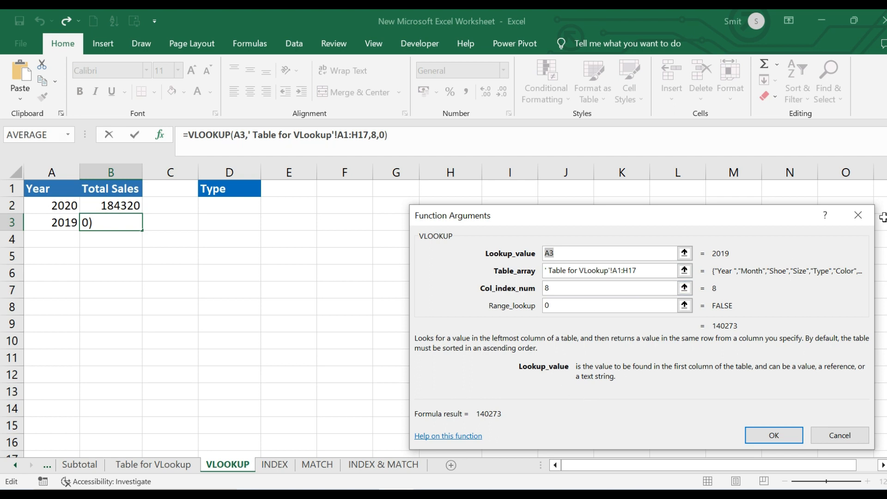
left_click(858, 215)
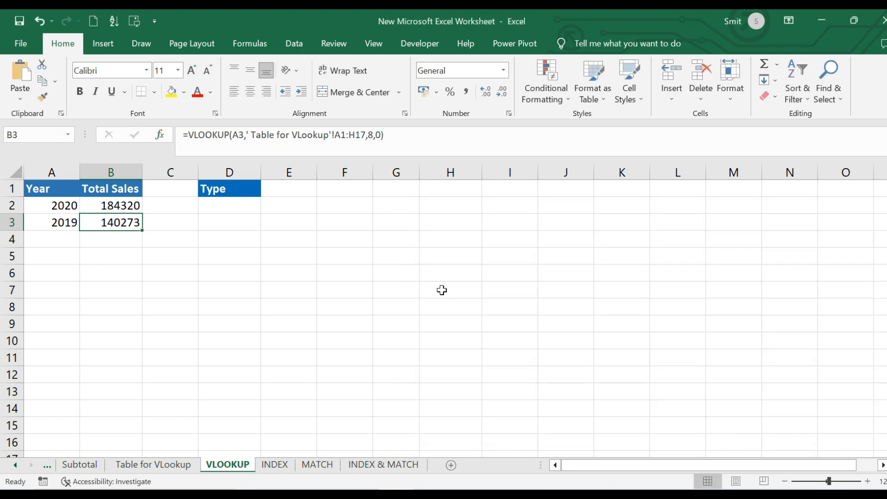
left_click(155, 469)
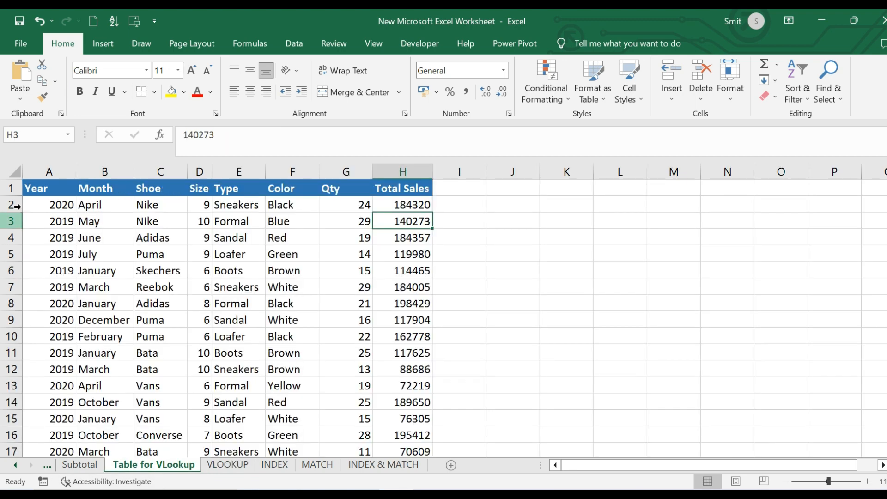
left_click(43, 175)
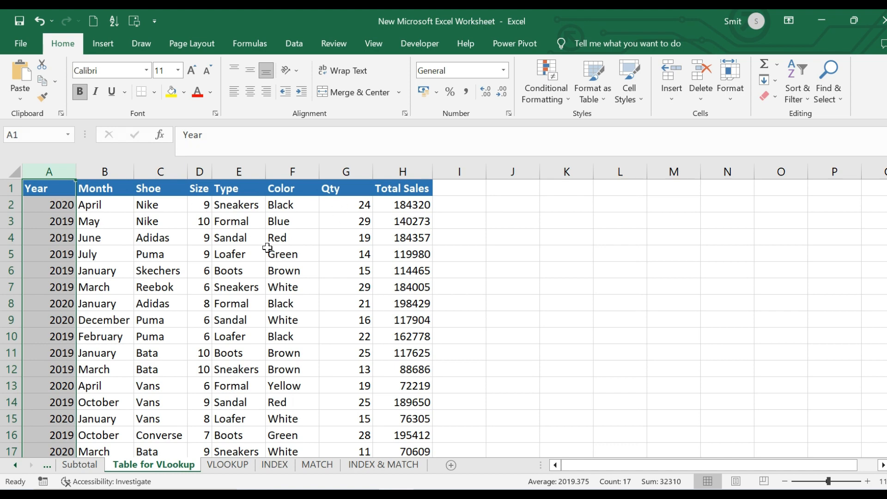
left_click(228, 465)
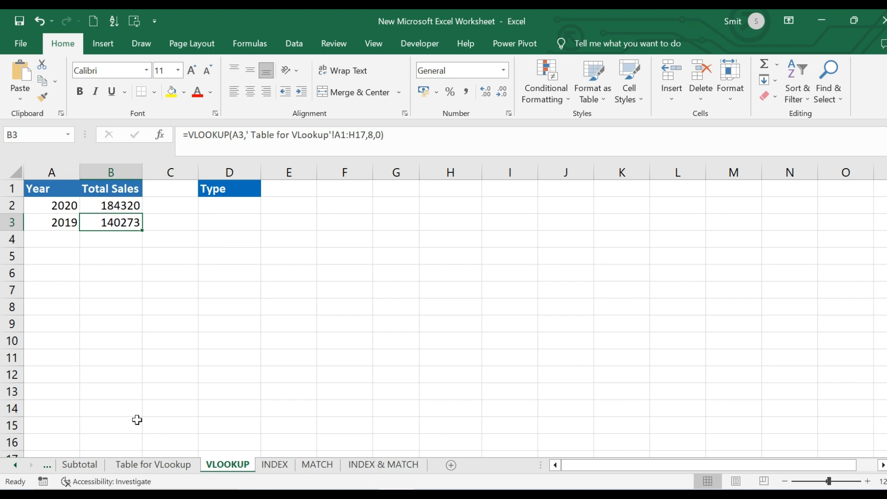
left_click(176, 464)
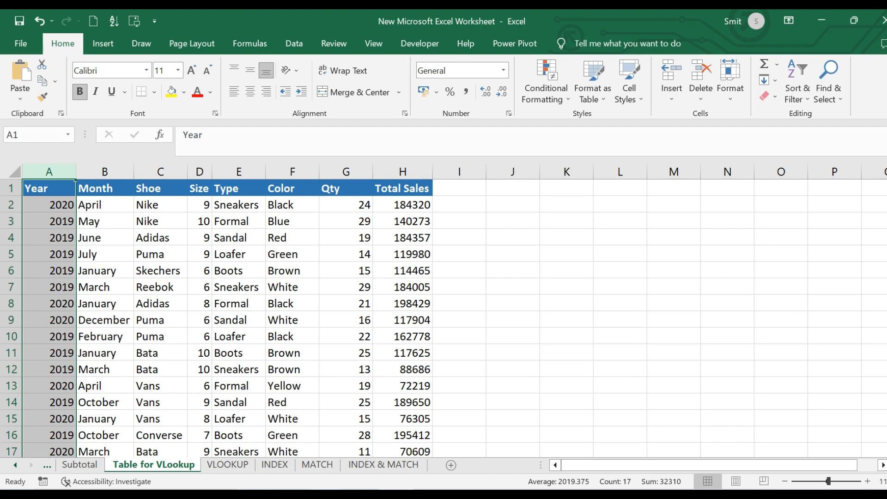
left_click(226, 466)
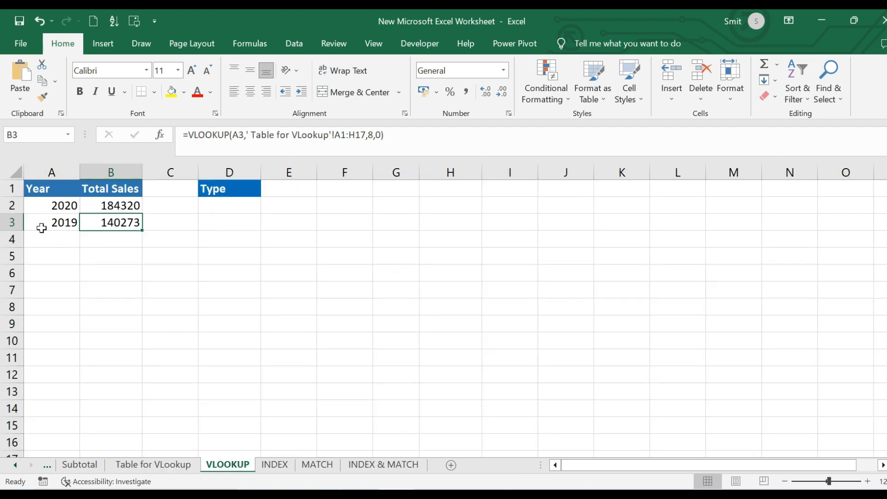
Replace the lookup value in cell A3 of the VLOOKUP sheet with the month April
left_click(40, 226)
left_click(156, 461)
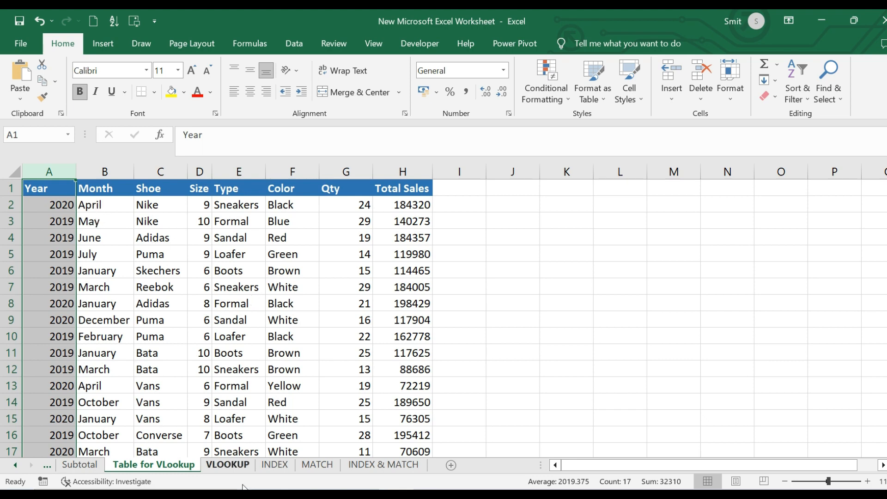
left_click(220, 464)
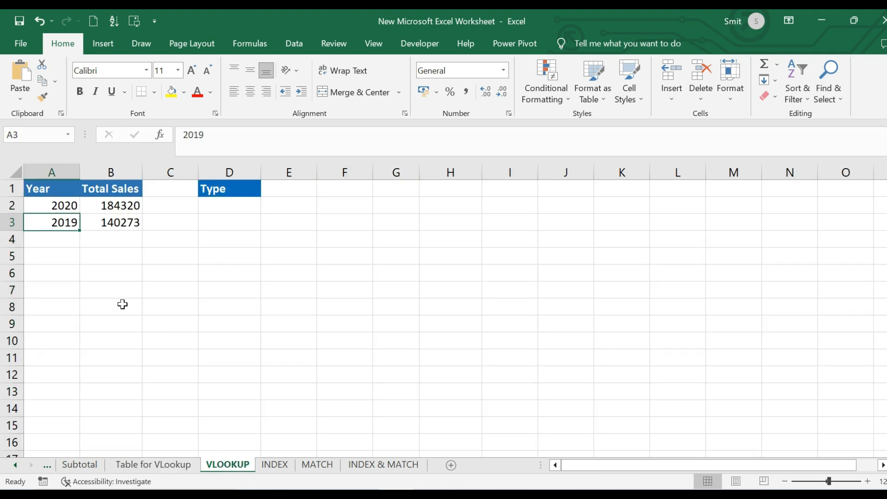
type("A")
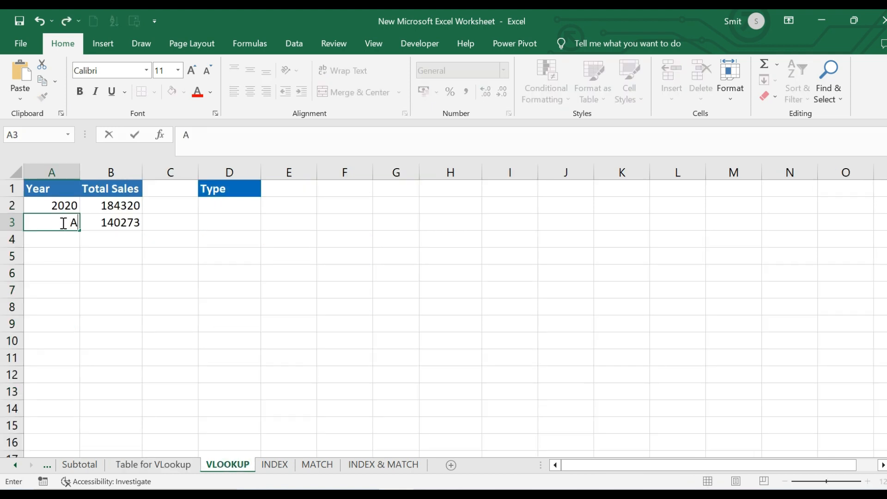
type("pril")
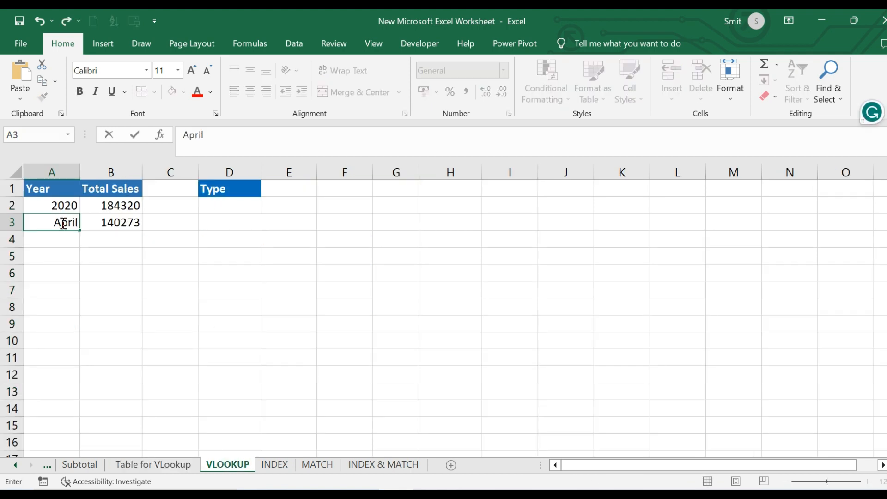
left_click(196, 301)
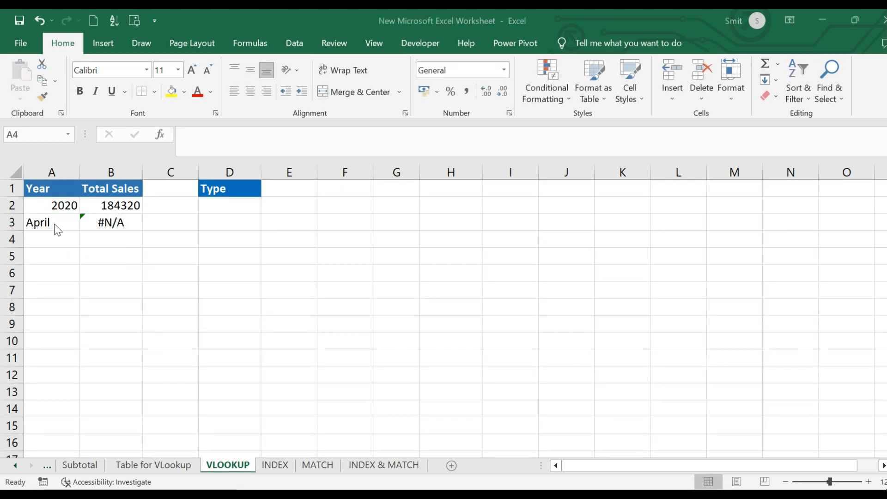
Check the VLOOKUP result in B3 for the month lookup value against the Month column of the Table for VLookup sheet
left_click(111, 221)
left_click(111, 221)
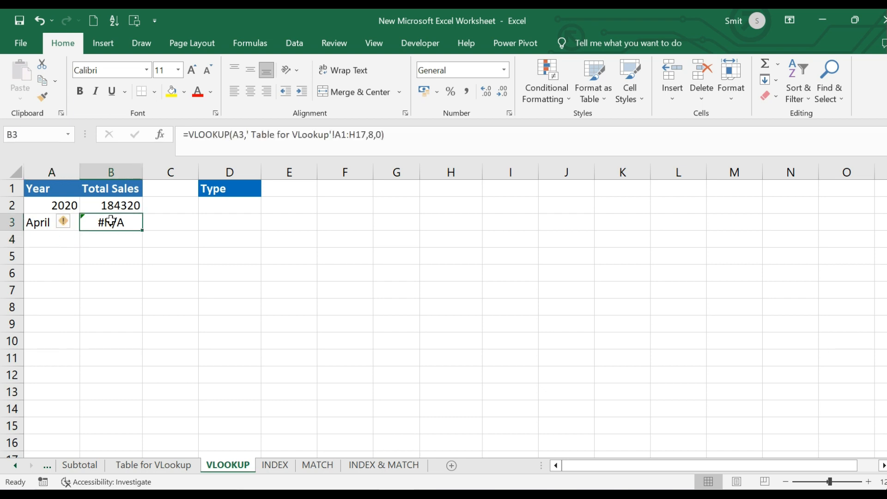
left_click(146, 464)
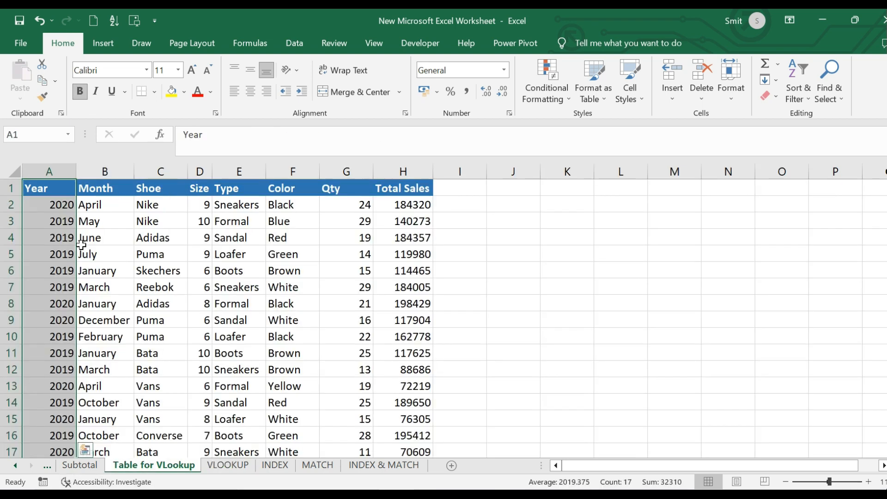
left_click(113, 288)
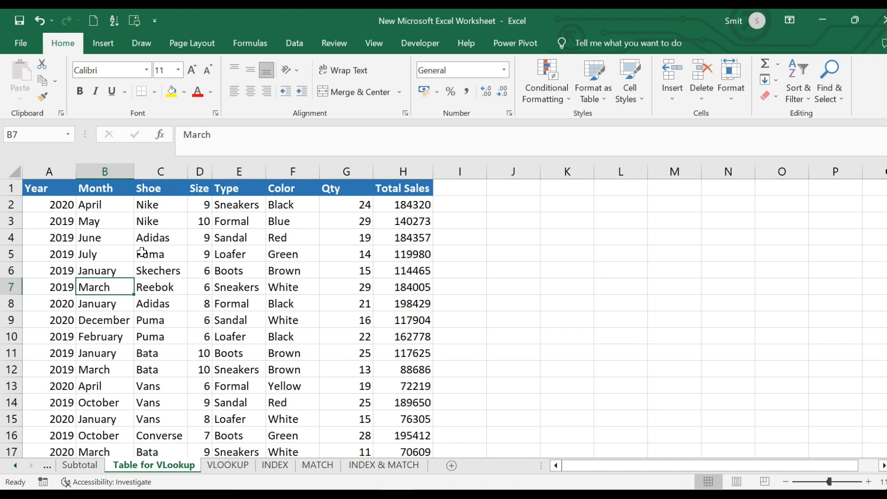
left_click(228, 466)
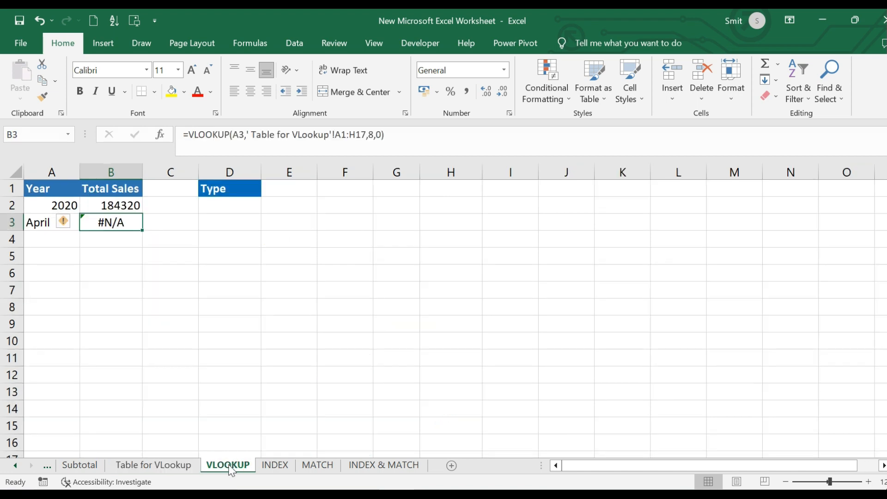
left_click(168, 294)
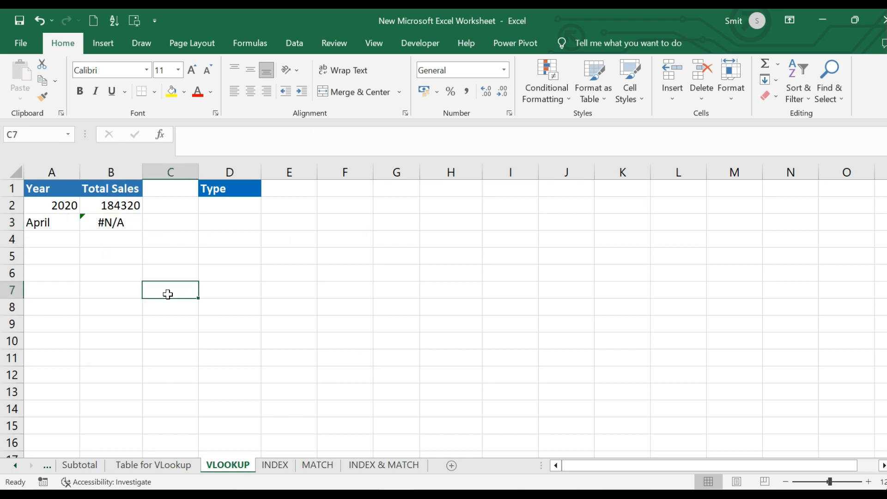